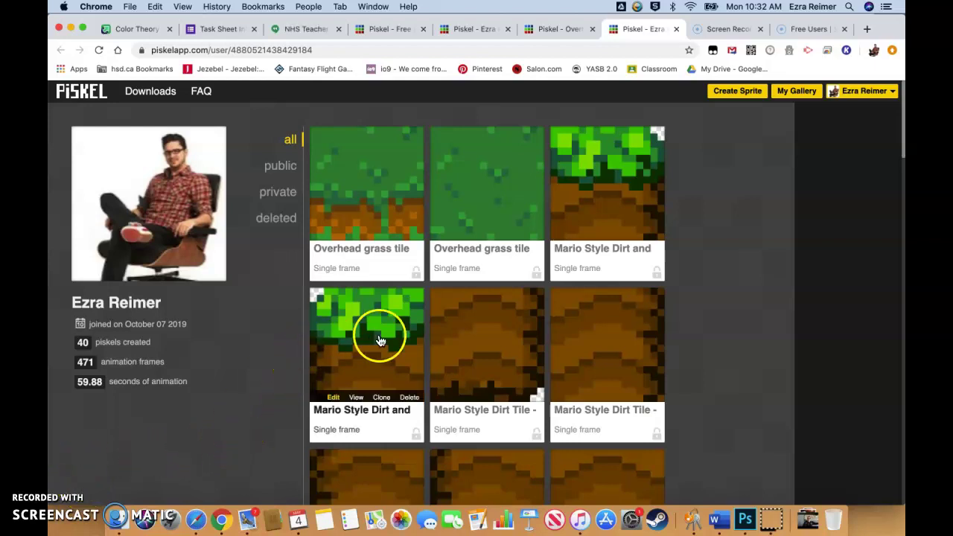
Step: Clone the first 'Overhead grass tile' sprite, giving three entries with that name in the gallery
{"action": "mouse_move", "coordinate": [362, 266]}
{"action": "mouse_move", "coordinate": [442, 187]}
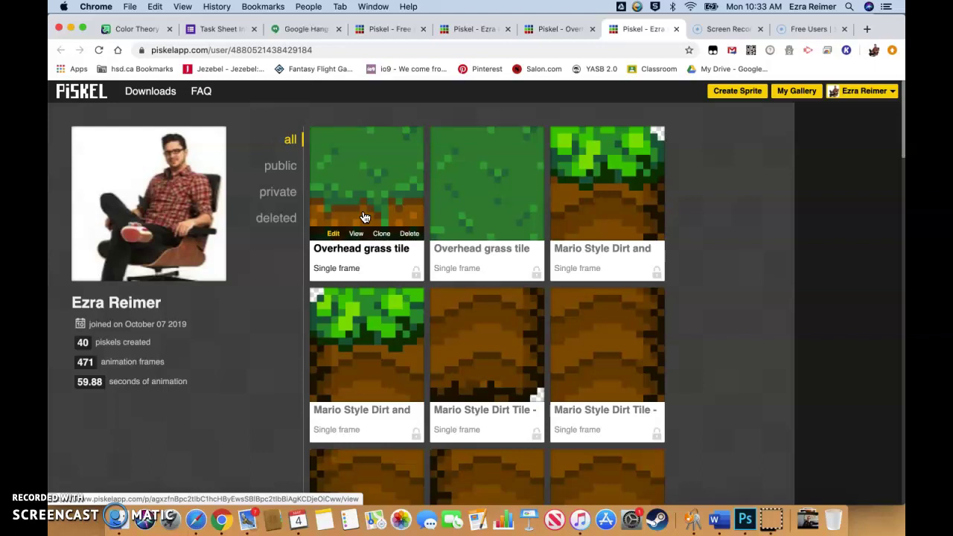
{"action": "left_click", "coordinate": [371, 198]}
{"action": "left_click", "coordinate": [376, 199]}
{"action": "left_click", "coordinate": [382, 235]}
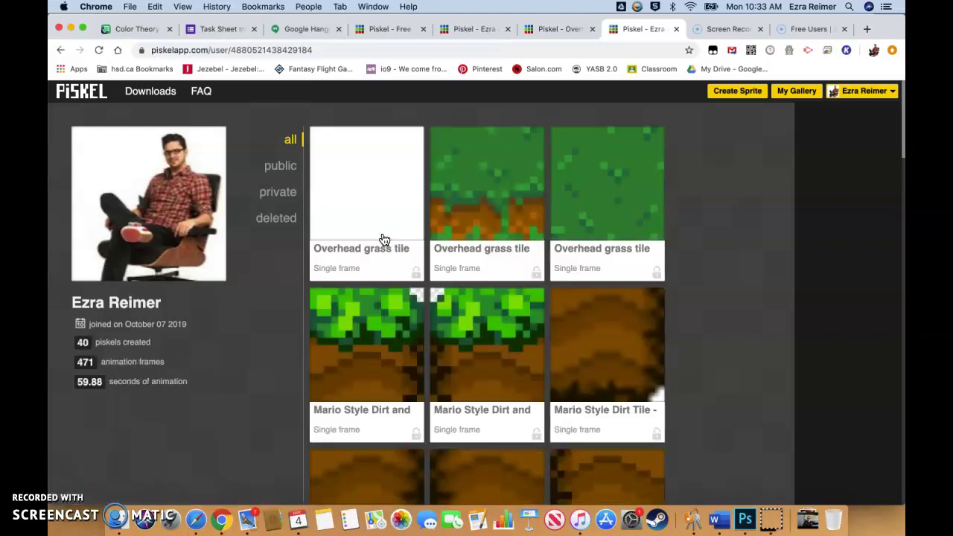
{"action": "mouse_move", "coordinate": [379, 232]}
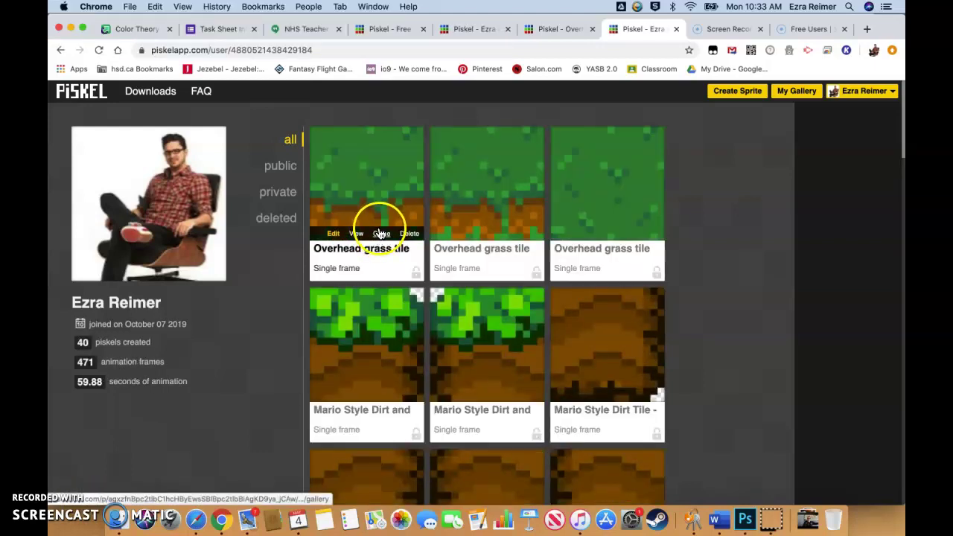
Step: Retitle the clone 'Overhead grass tile edge left edge', describe it 'Left Corner', and save to gallery
{"action": "left_click", "coordinate": [333, 235]}
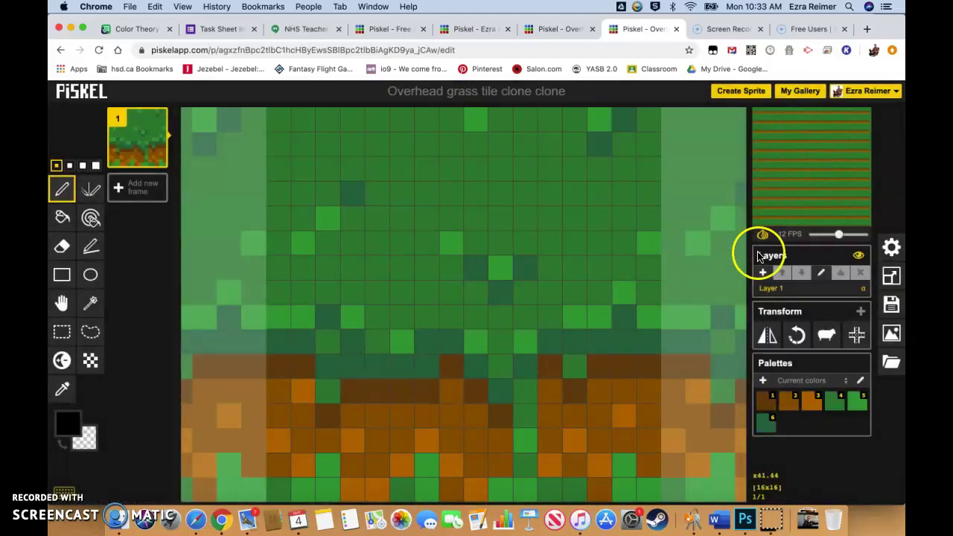
{"action": "left_click", "coordinate": [891, 303]}
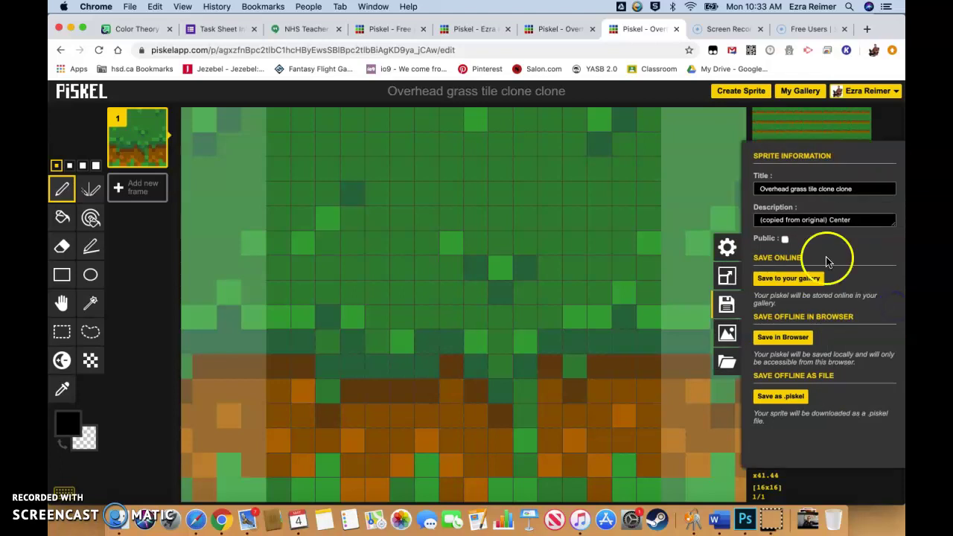
{"action": "left_click_drag", "start_coordinate": [868, 187], "coordinate": [816, 189]}
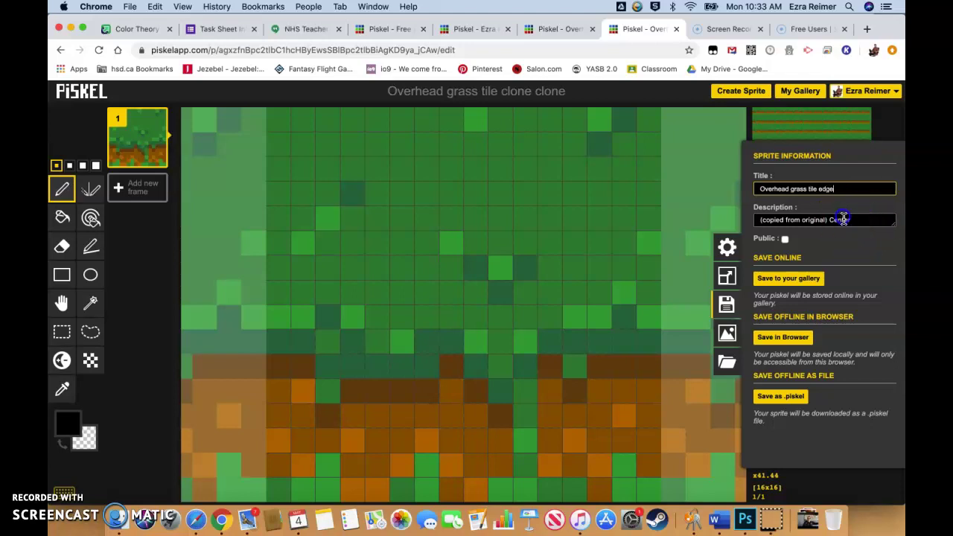
{"action": "double_click", "coordinate": [841, 219]}
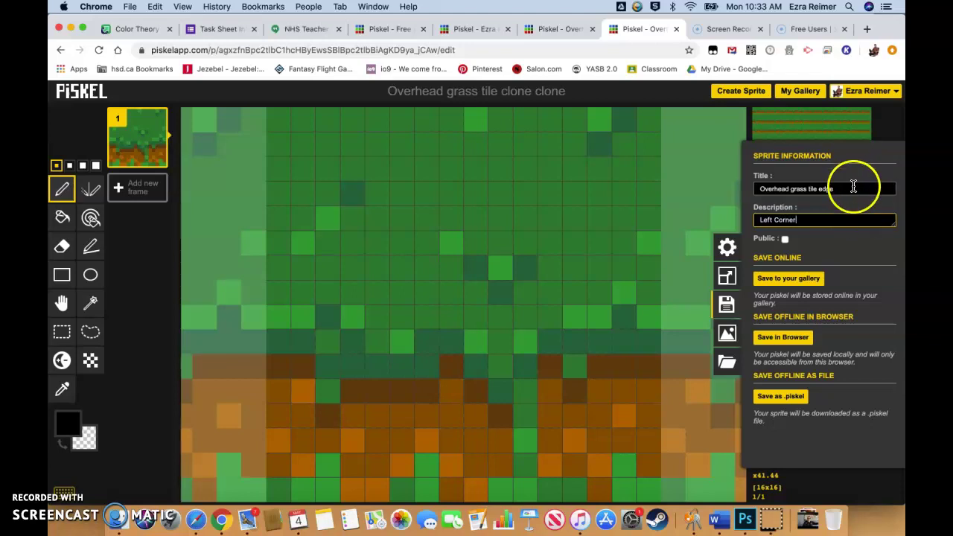
{"action": "left_click", "coordinate": [854, 188]}
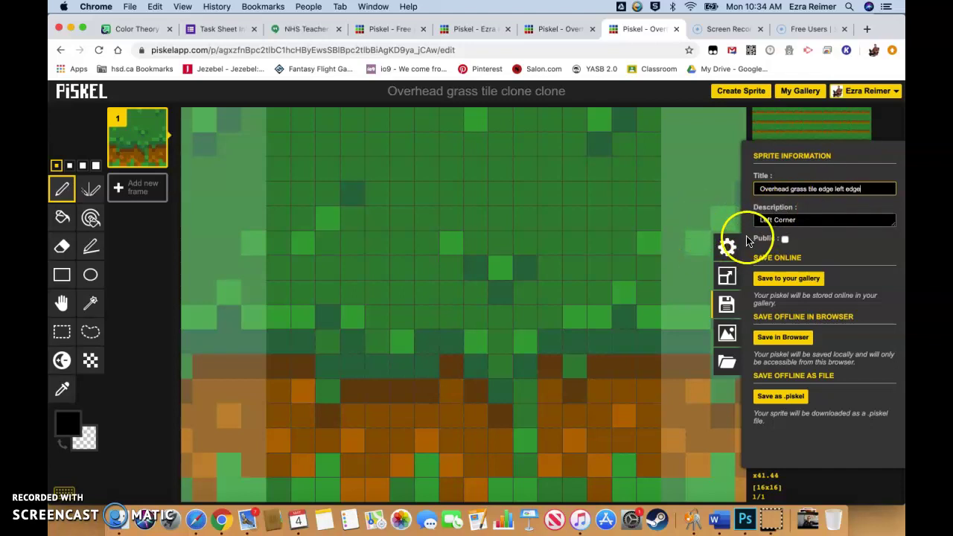
{"action": "left_click", "coordinate": [792, 277]}
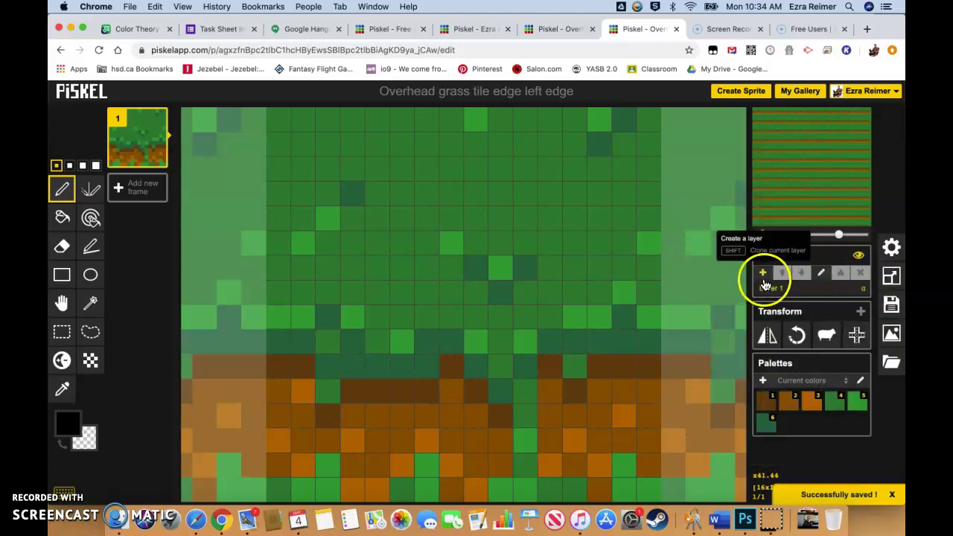
Step: Zoom the canvas and paint the tile's bottom row and lower-left pixels green
{"action": "scroll", "coordinate": [372, 311], "scroll_direction": "down", "scroll_amount": 5}
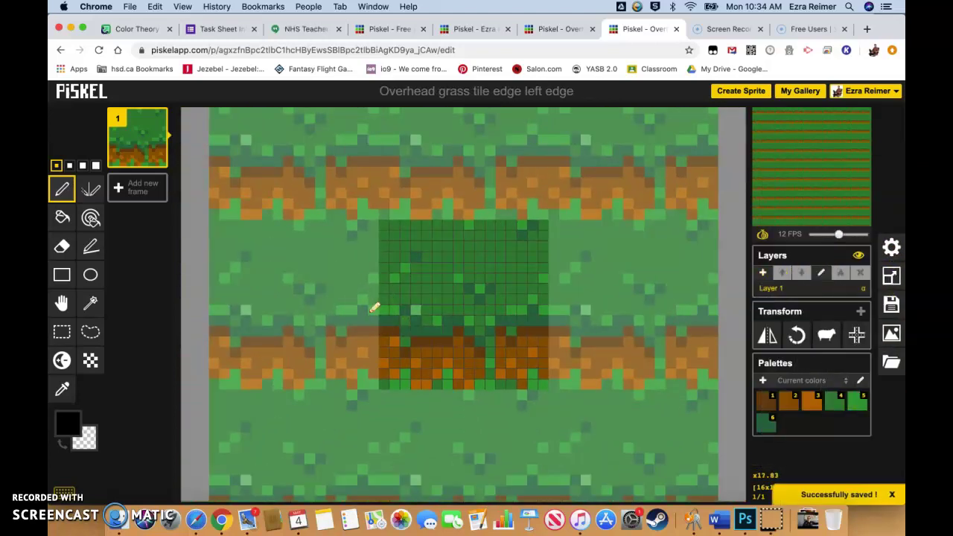
{"action": "scroll", "coordinate": [374, 307], "scroll_direction": "up", "scroll_amount": 1}
{"action": "left_click", "coordinate": [395, 325]}
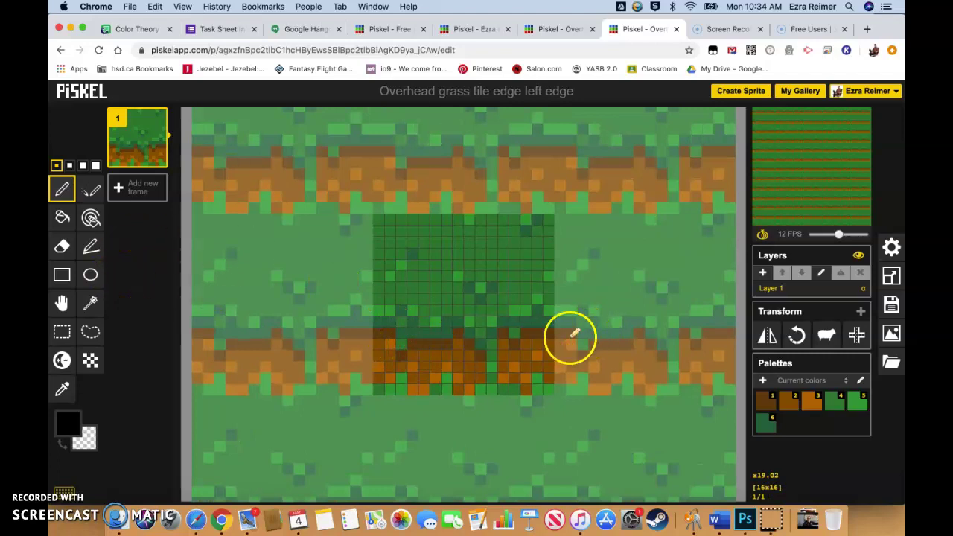
{"action": "scroll", "coordinate": [499, 335], "scroll_direction": "up", "scroll_amount": 3}
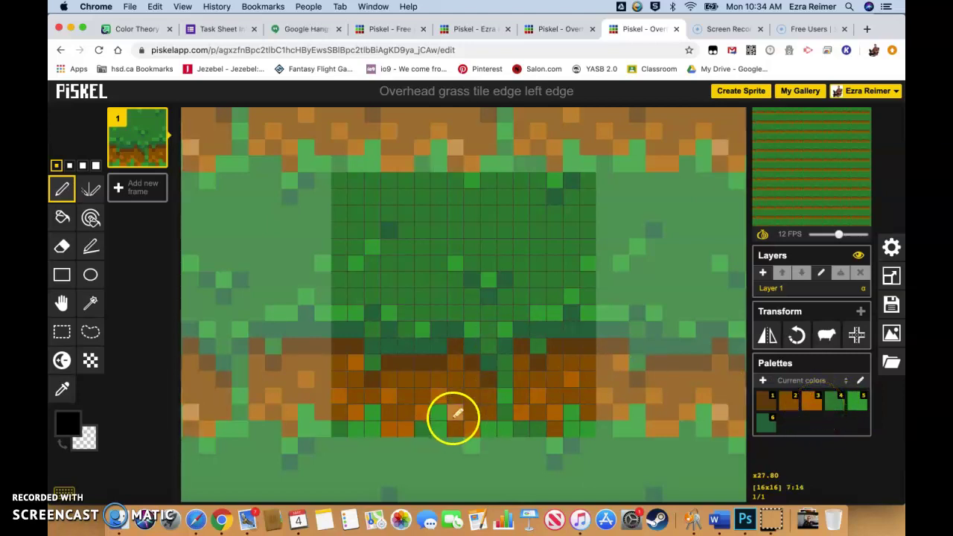
{"action": "left_click", "coordinate": [834, 402]}
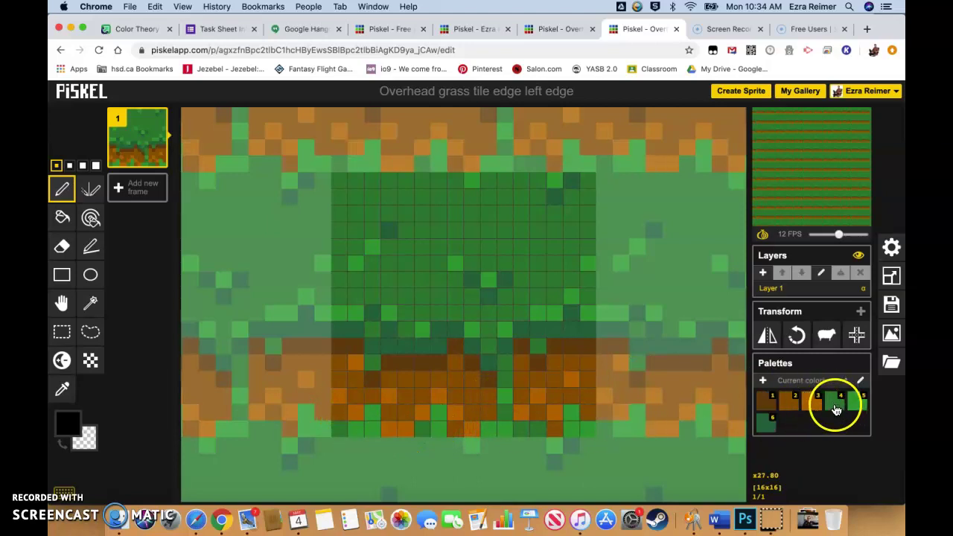
{"action": "left_click_drag", "start_coordinate": [388, 426], "coordinate": [340, 415]}
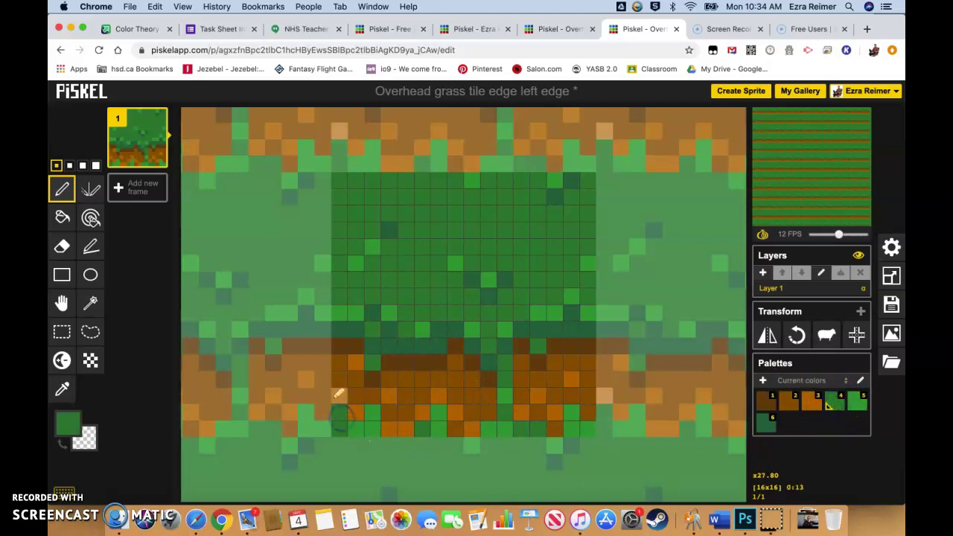
{"action": "left_click", "coordinate": [334, 402]}
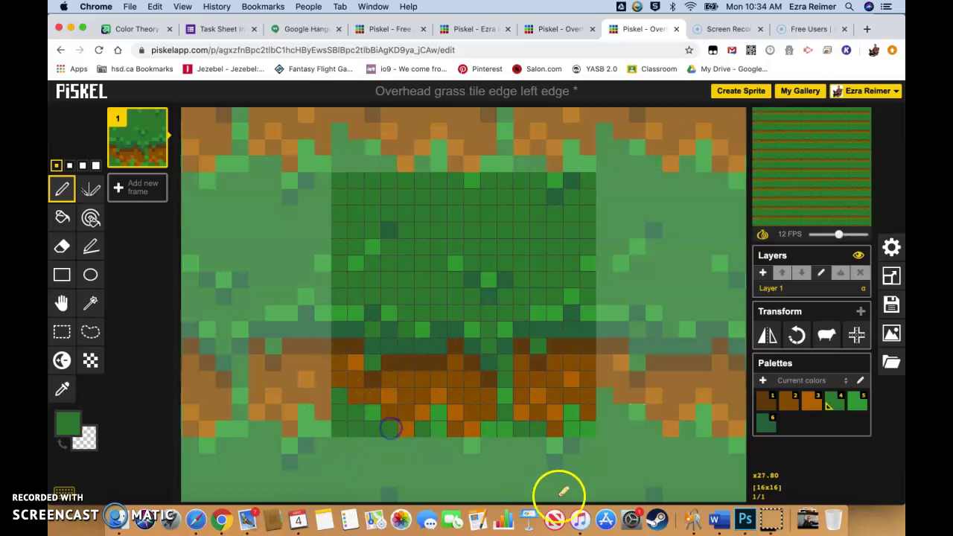
{"action": "left_click", "coordinate": [408, 432]}
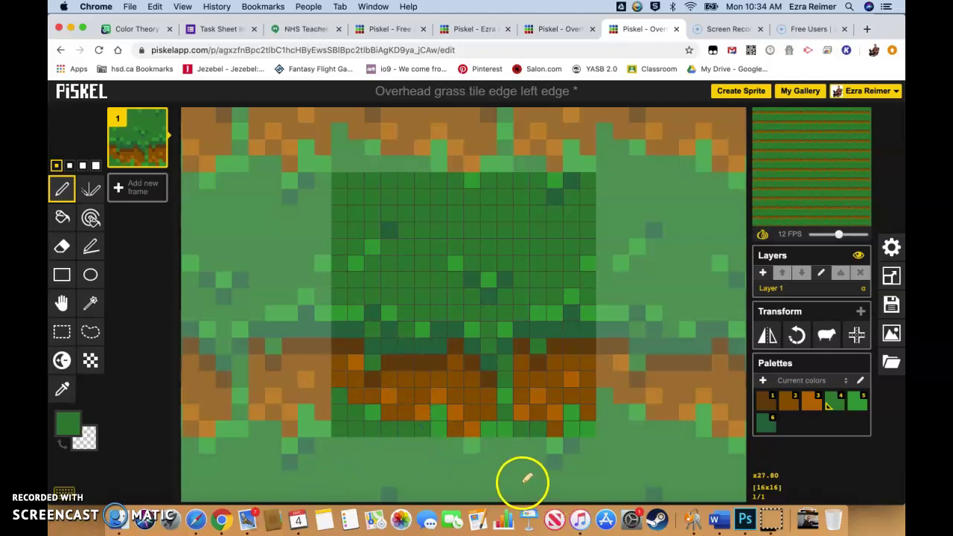
Step: Repaint lower-left pixels bright green and the left column's dirt pixels orange-brown
{"action": "left_click", "coordinate": [855, 403]}
{"action": "left_click", "coordinate": [337, 405]}
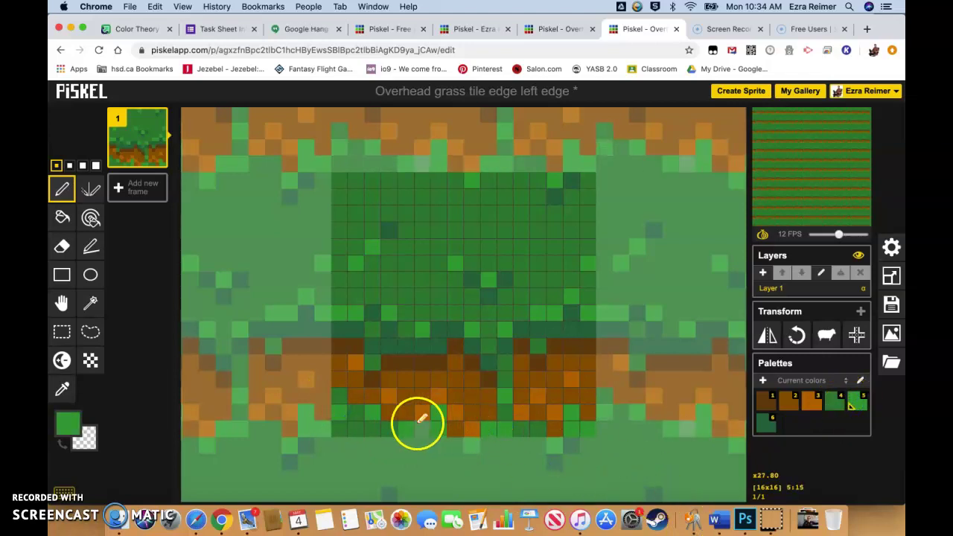
{"action": "mouse_move", "coordinate": [339, 381]}
{"action": "left_mouse_down"}
{"action": "mouse_move", "coordinate": [351, 395]}
{"action": "mouse_move", "coordinate": [395, 384]}
{"action": "left_mouse_up"}
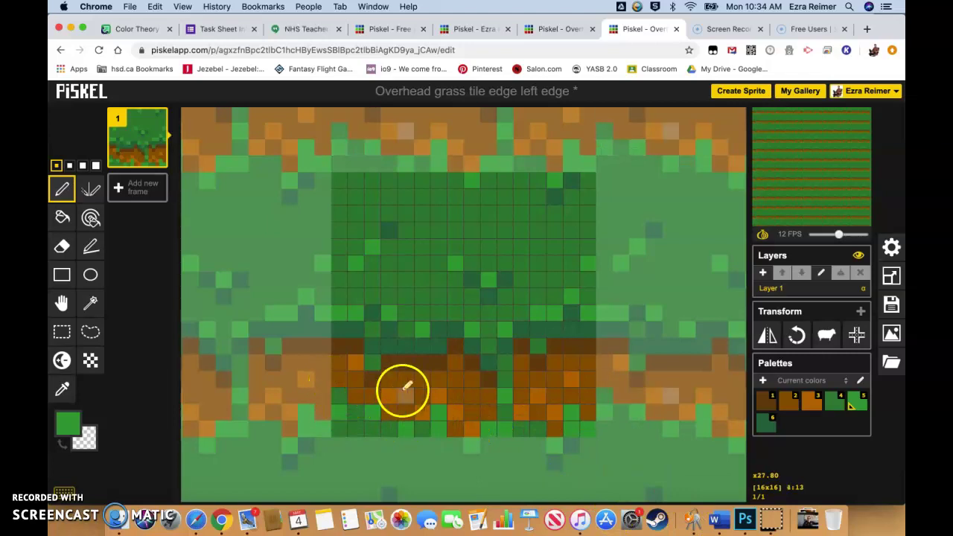
{"action": "left_click", "coordinate": [762, 396]}
{"action": "left_click", "coordinate": [788, 402]}
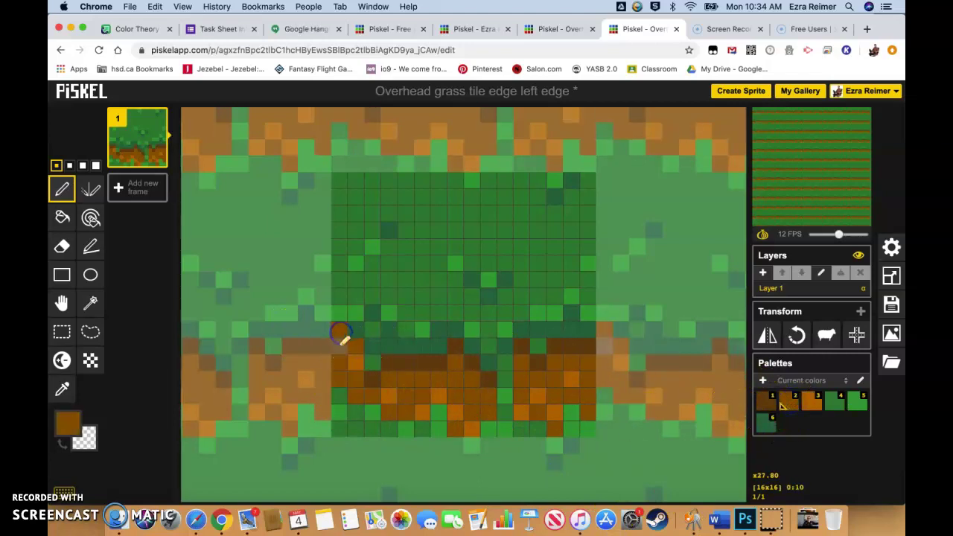
{"action": "left_click_drag", "start_coordinate": [340, 328], "coordinate": [335, 314]}
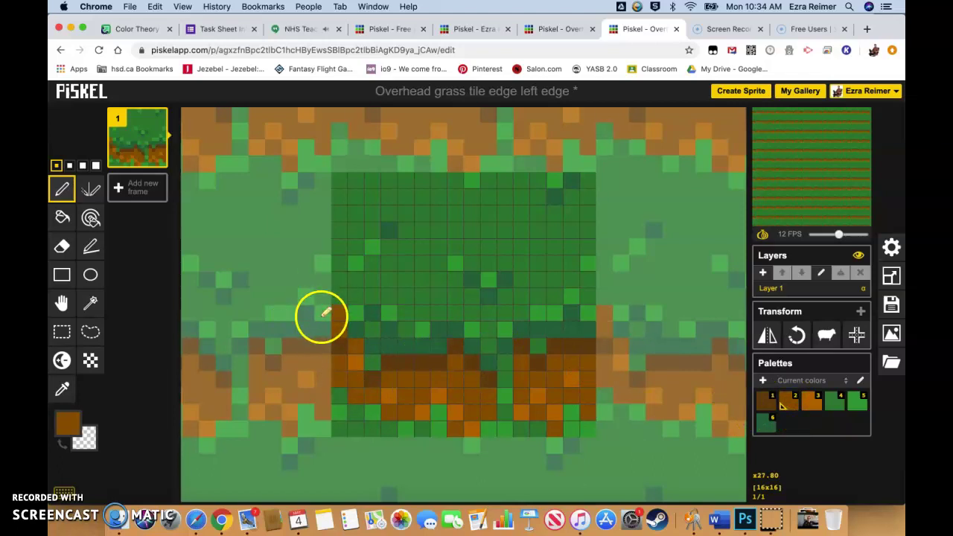
Step: Paint dark green pixels down the tile's left column from the top to the dirt band
{"action": "left_click", "coordinate": [764, 419]}
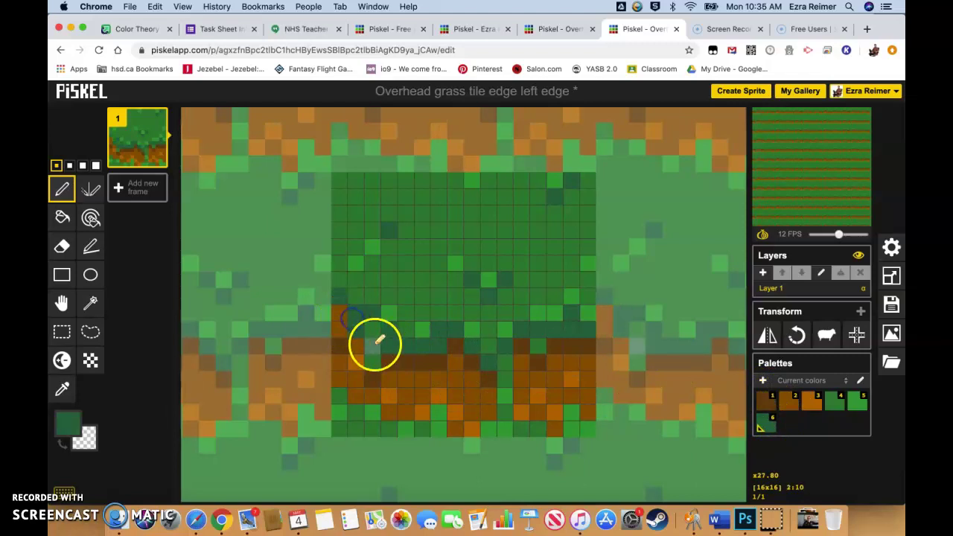
{"action": "left_click", "coordinate": [372, 362]}
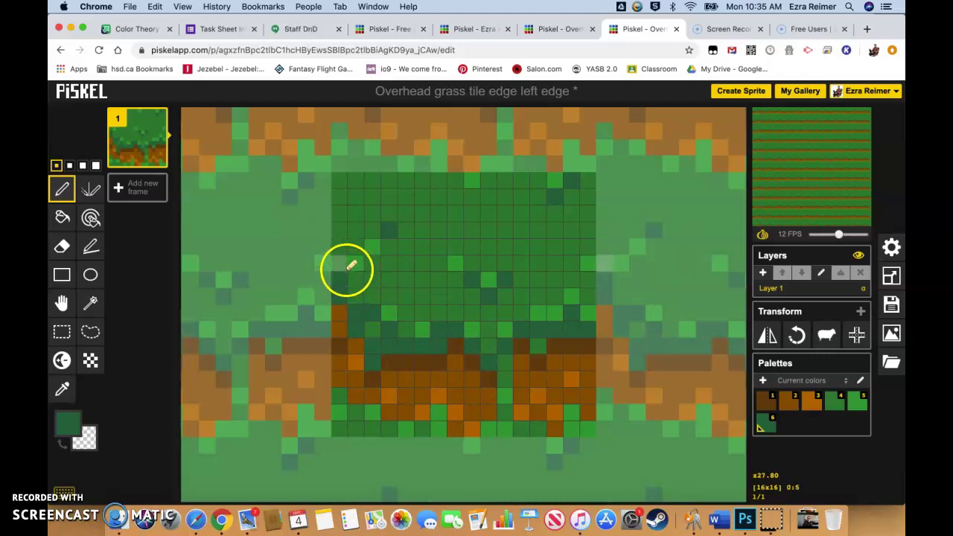
{"action": "left_click", "coordinate": [341, 275]}
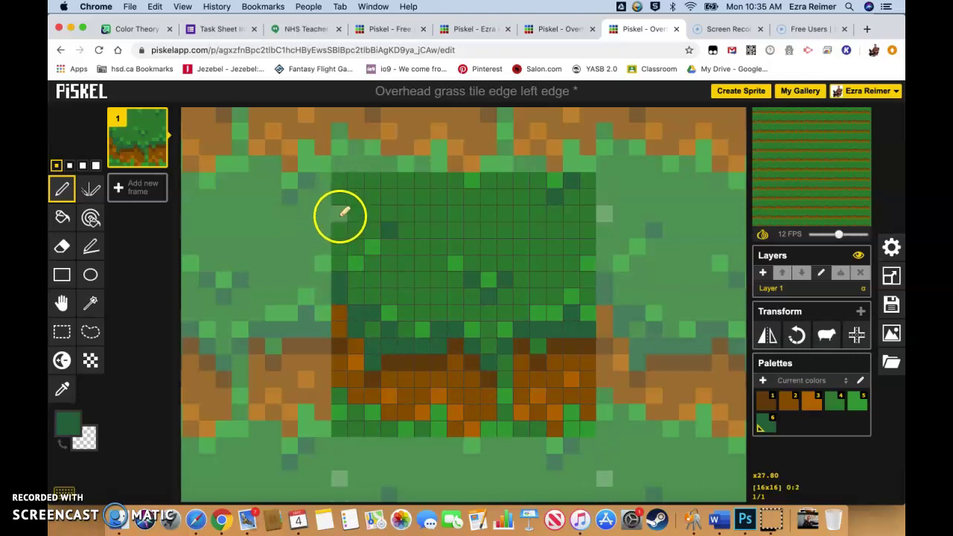
{"action": "mouse_move", "coordinate": [344, 211]}
{"action": "left_mouse_down"}
{"action": "mouse_move", "coordinate": [410, 259]}
{"action": "mouse_move", "coordinate": [373, 252]}
{"action": "mouse_move", "coordinate": [334, 265]}
{"action": "mouse_move", "coordinate": [346, 236]}
{"action": "mouse_move", "coordinate": [342, 188]}
{"action": "mouse_move", "coordinate": [341, 221]}
{"action": "left_mouse_up"}
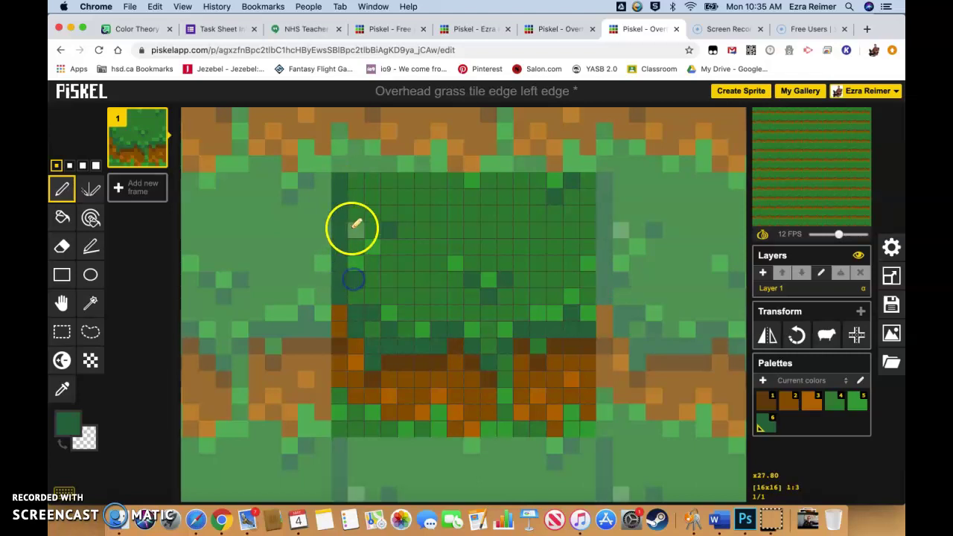
{"action": "left_click", "coordinate": [353, 226]}
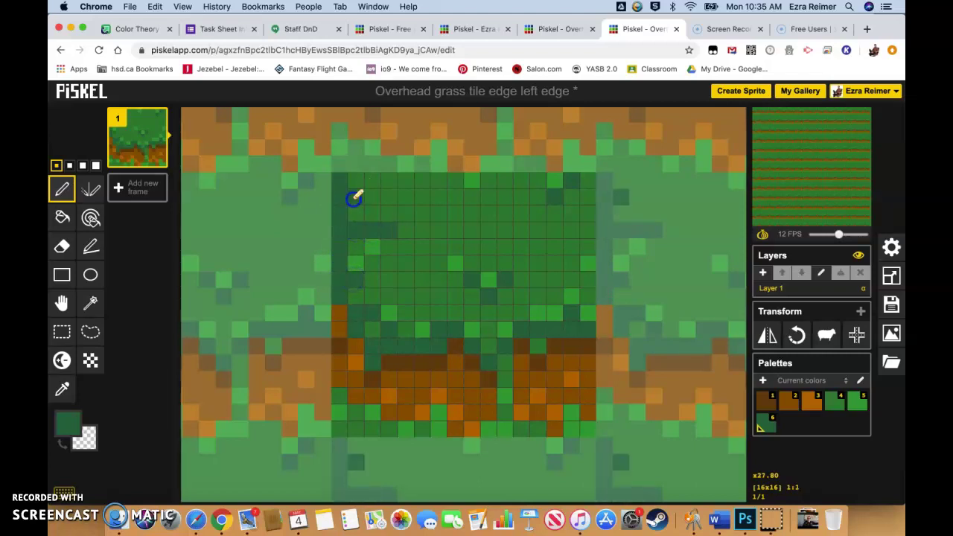
{"action": "left_click", "coordinate": [343, 220]}
{"action": "left_click", "coordinate": [463, 328]}
{"action": "mouse_move", "coordinate": [463, 327]}
{"action": "left_mouse_down"}
{"action": "mouse_move", "coordinate": [425, 304]}
{"action": "mouse_move", "coordinate": [434, 298]}
{"action": "mouse_move", "coordinate": [358, 293]}
{"action": "left_mouse_up"}
{"action": "mouse_move", "coordinate": [353, 205]}
{"action": "left_mouse_down"}
{"action": "mouse_move", "coordinate": [355, 185]}
{"action": "mouse_move", "coordinate": [338, 260]}
{"action": "mouse_move", "coordinate": [374, 283]}
{"action": "mouse_move", "coordinate": [334, 196]}
{"action": "mouse_move", "coordinate": [355, 271]}
{"action": "mouse_move", "coordinate": [347, 204]}
{"action": "mouse_move", "coordinate": [343, 232]}
{"action": "left_mouse_up"}
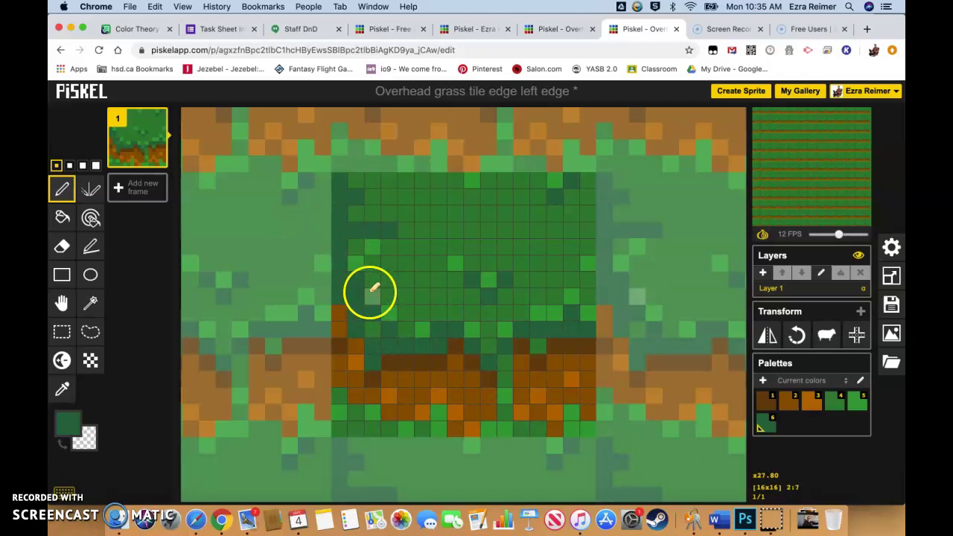
Step: Paint bright green pixels around the tile's top-left corner and along its left edge
{"action": "left_click", "coordinate": [857, 402]}
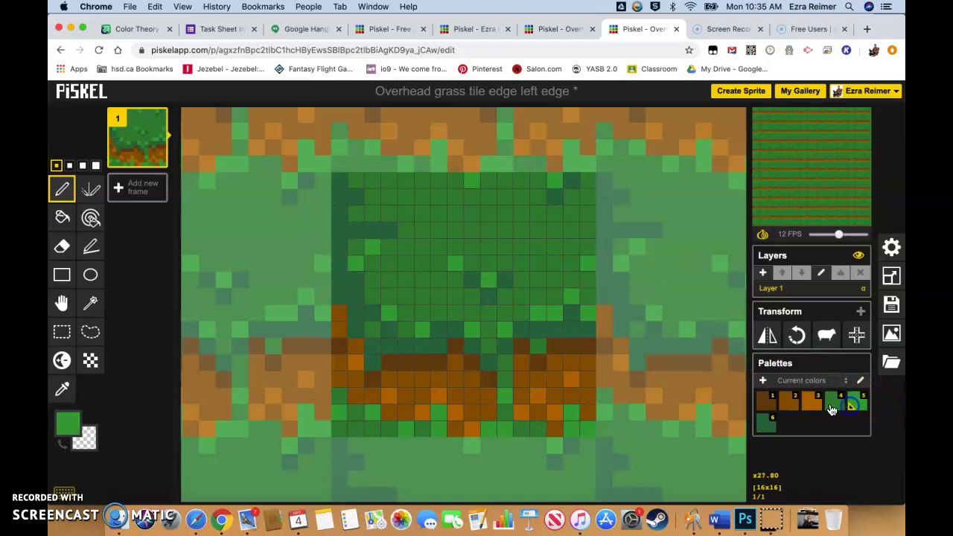
{"action": "left_click", "coordinate": [347, 218]}
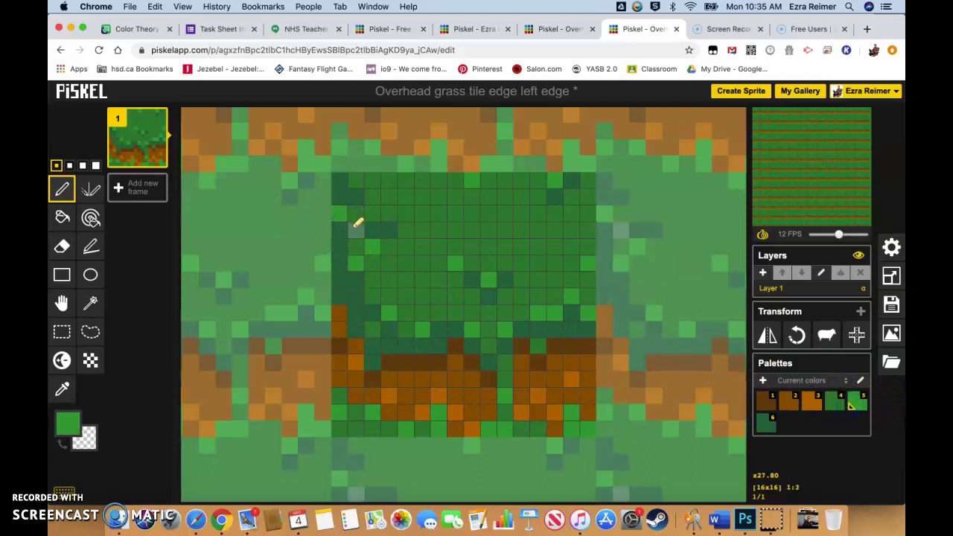
{"action": "left_click", "coordinate": [364, 214]}
{"action": "left_click", "coordinate": [355, 186]}
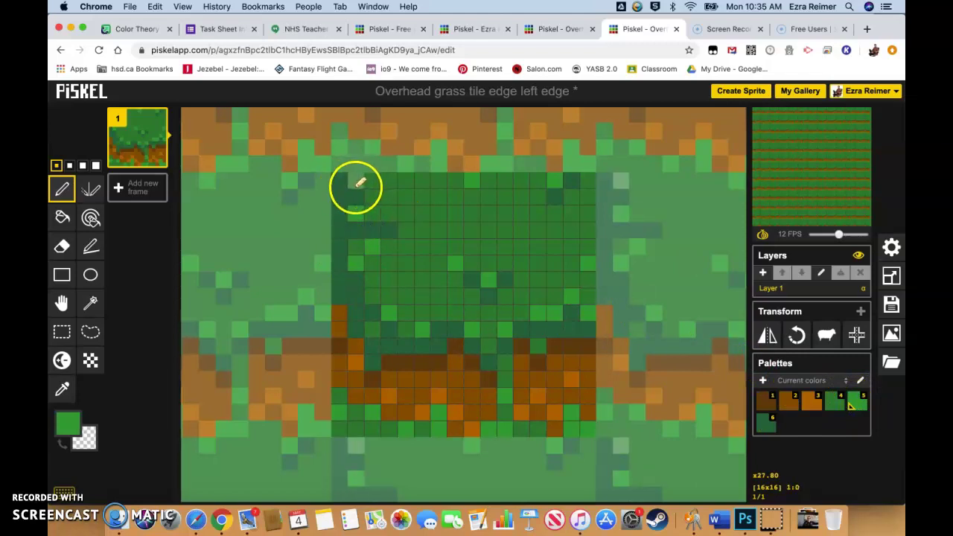
{"action": "left_click", "coordinate": [371, 292]}
{"action": "left_click", "coordinate": [569, 347]}
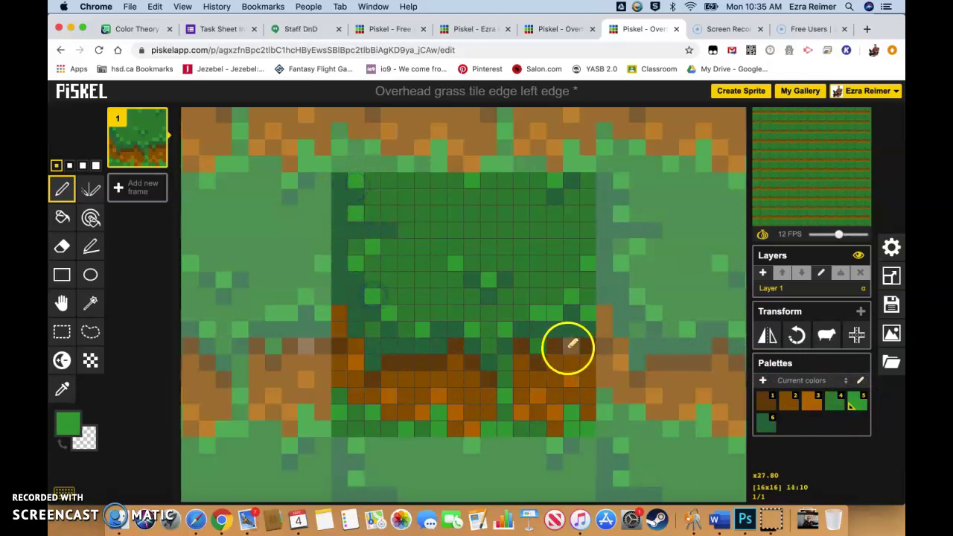
{"action": "left_click", "coordinate": [410, 233]}
{"action": "left_click", "coordinate": [387, 216]}
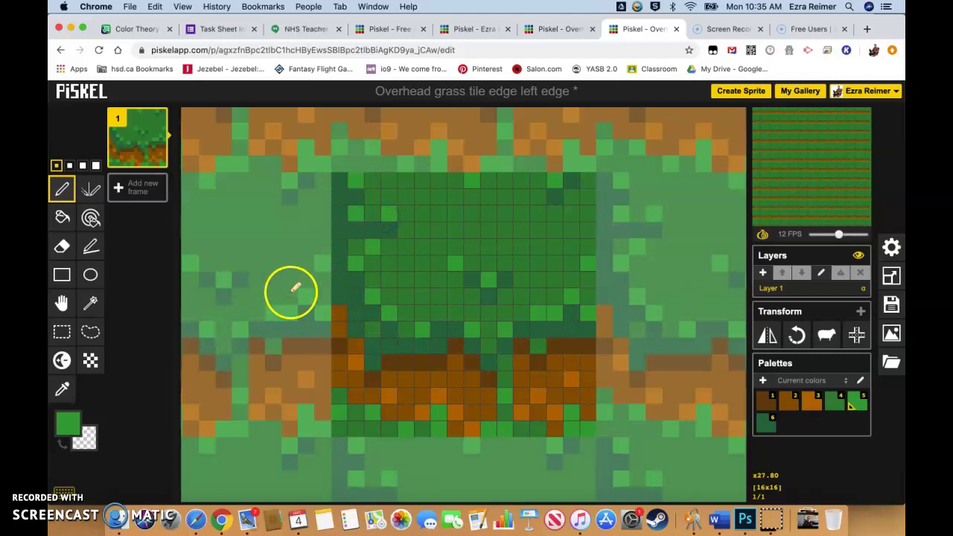
Step: Darken the top-left corner pixels and extend green pixels into the dirt band's left end
{"action": "left_click", "coordinate": [837, 408]}
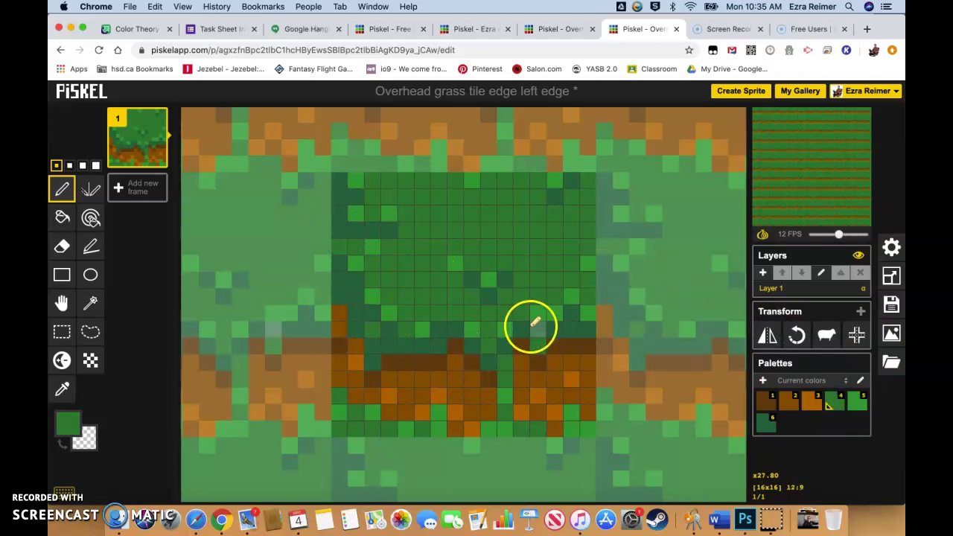
{"action": "left_click_drag", "start_coordinate": [356, 181], "coordinate": [340, 195]}
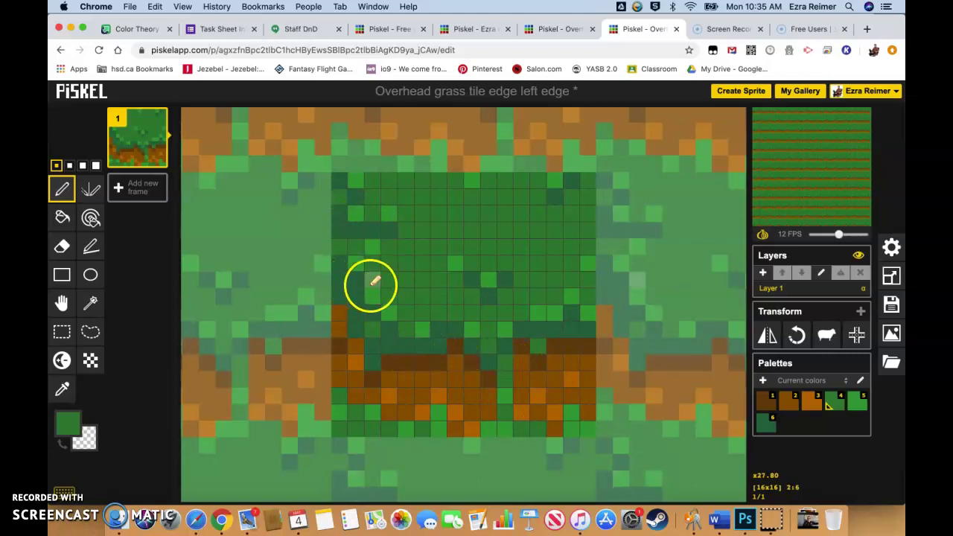
{"action": "scroll", "coordinate": [410, 343], "scroll_direction": "down", "scroll_amount": 3}
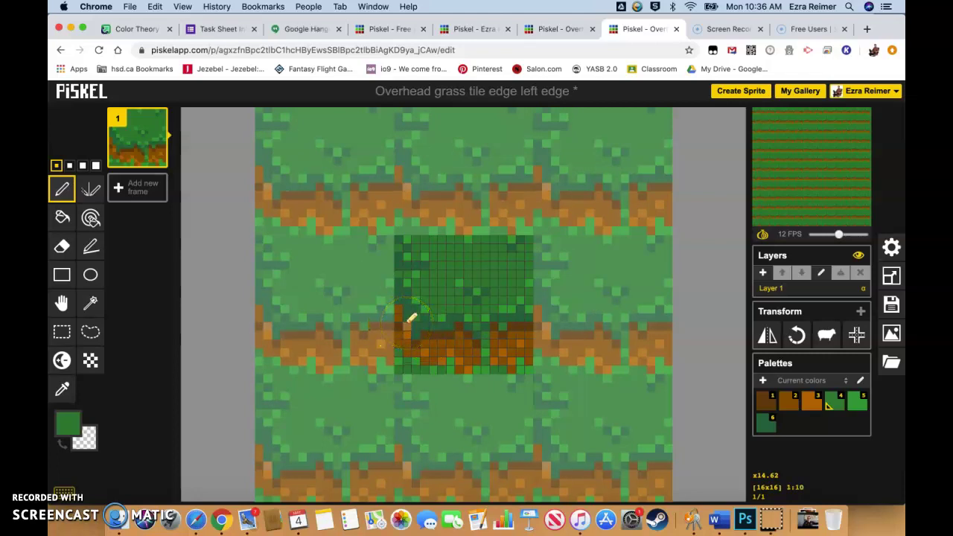
{"action": "left_click", "coordinate": [425, 323]}
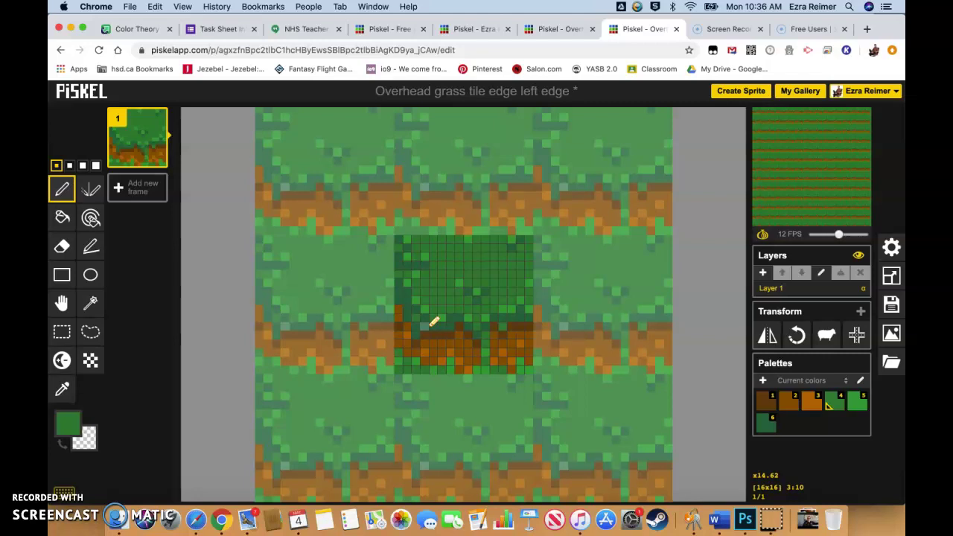
{"action": "left_click", "coordinate": [436, 321]}
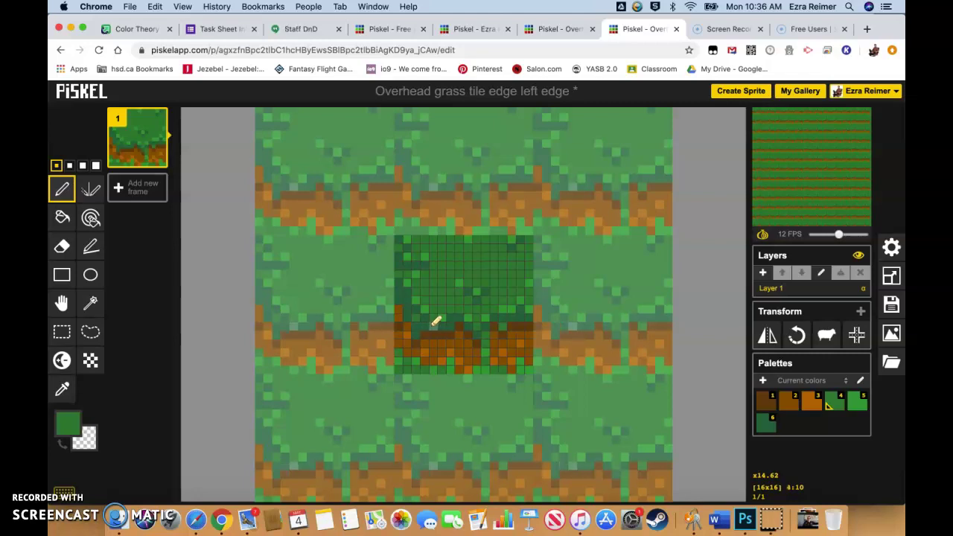
{"action": "left_click", "coordinate": [436, 318]}
{"action": "left_click_drag", "start_coordinate": [435, 317], "coordinate": [432, 317]}
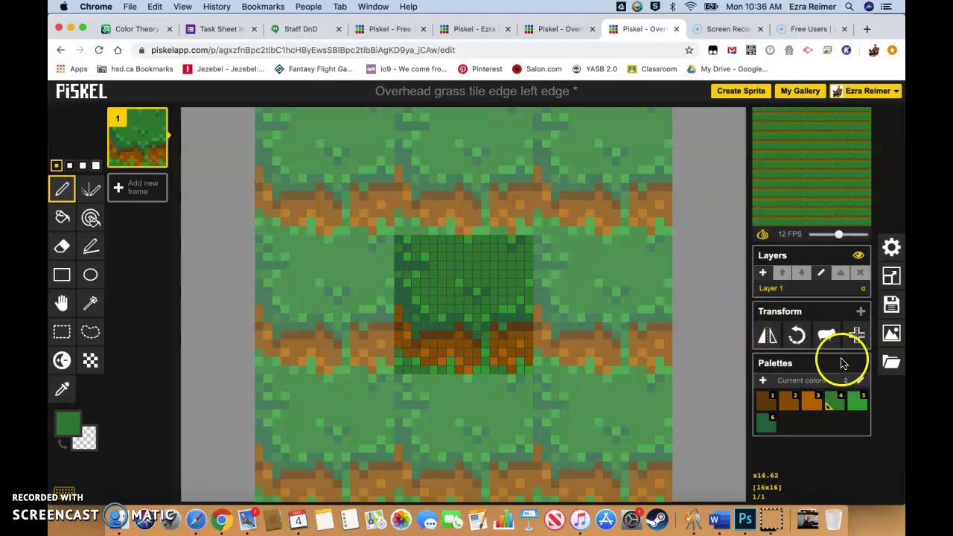
Step: Save the left-edge tile, then clone a grass tile and edit 'Overhead grass tile clone clone'
{"action": "left_click", "coordinate": [893, 305]}
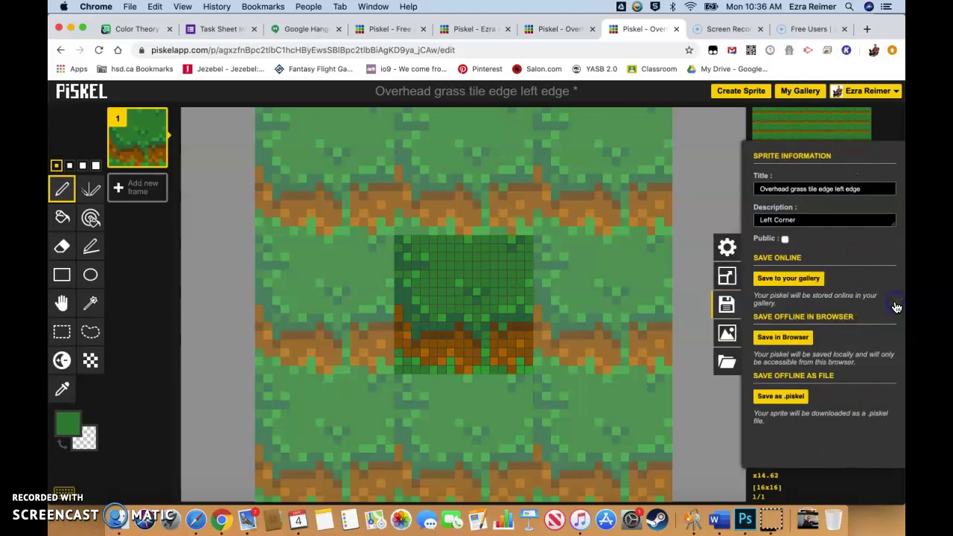
{"action": "left_click", "coordinate": [789, 281]}
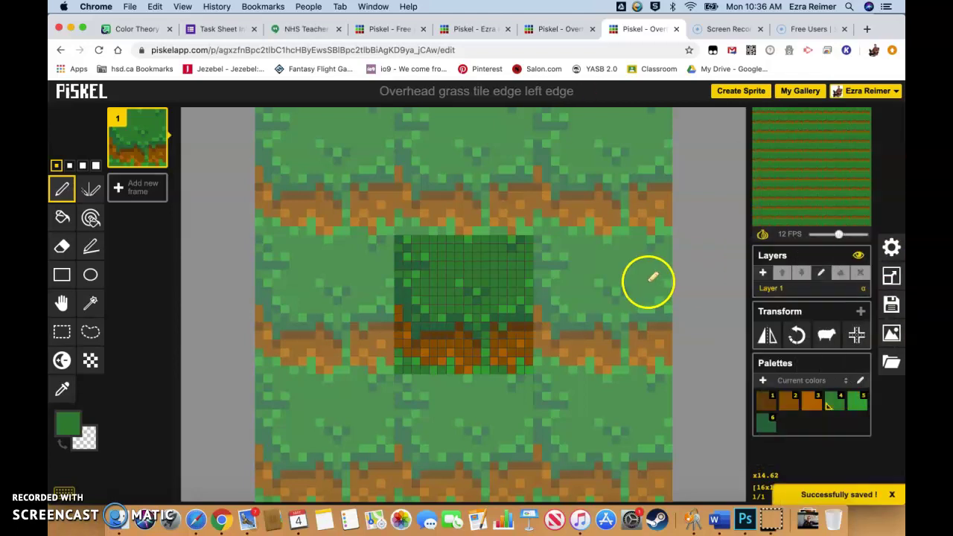
{"action": "left_click", "coordinate": [800, 91]}
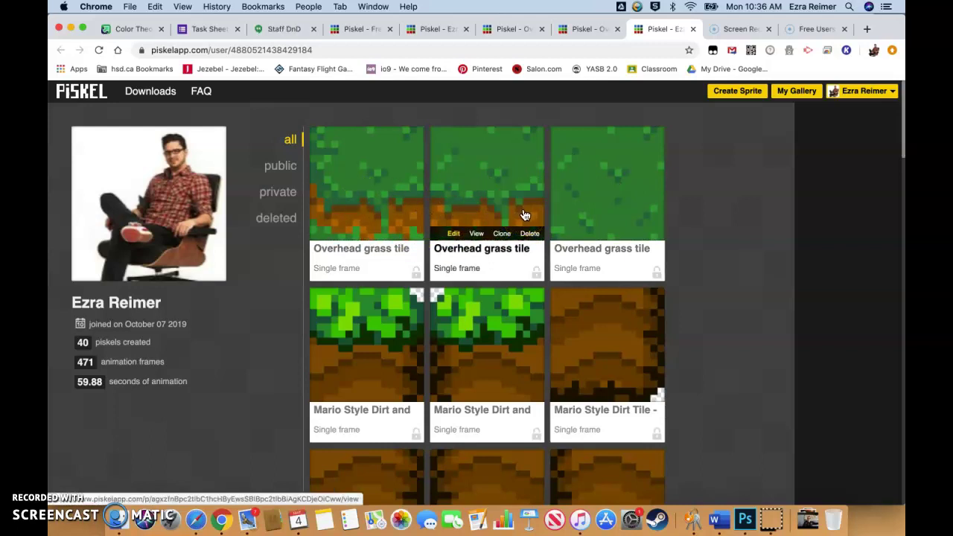
{"action": "left_click", "coordinate": [480, 215]}
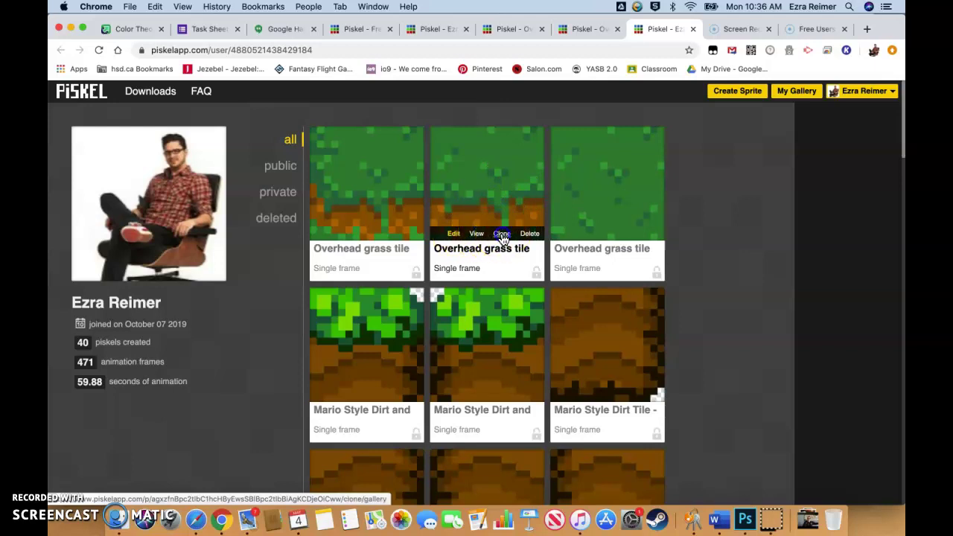
{"action": "left_click", "coordinate": [565, 302]}
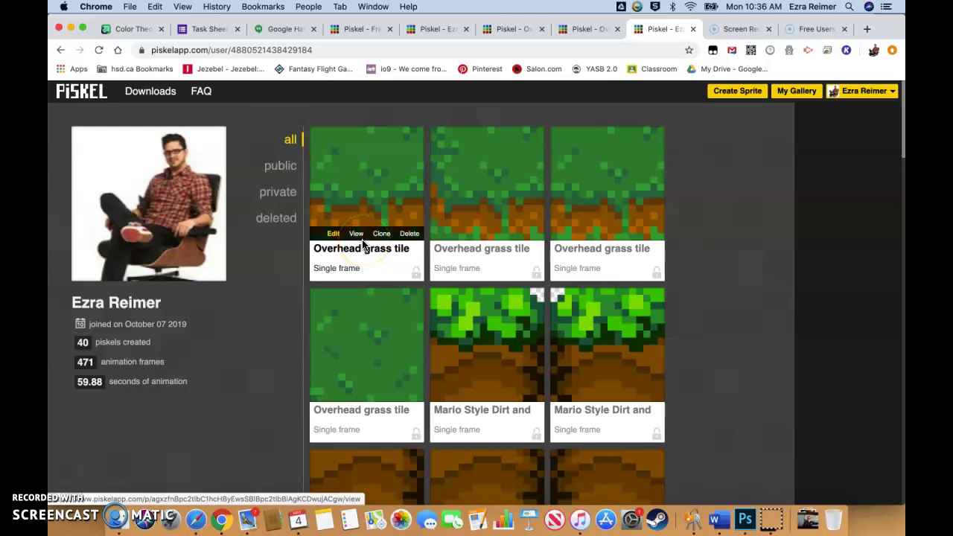
{"action": "left_click", "coordinate": [333, 236]}
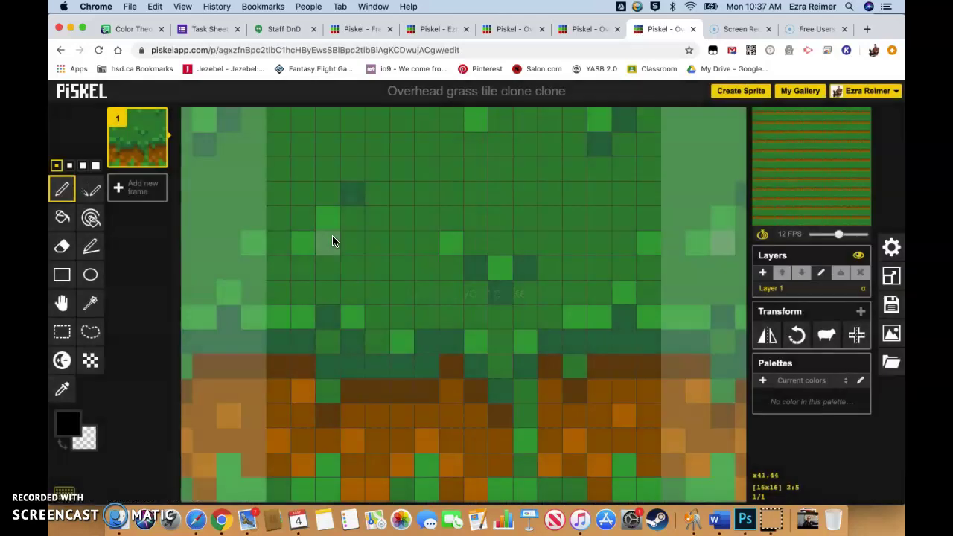
Step: Retitle the copy 'Overhead grass tile right edge', set description 'right edge', and save to gallery
{"action": "left_click", "coordinate": [440, 262]}
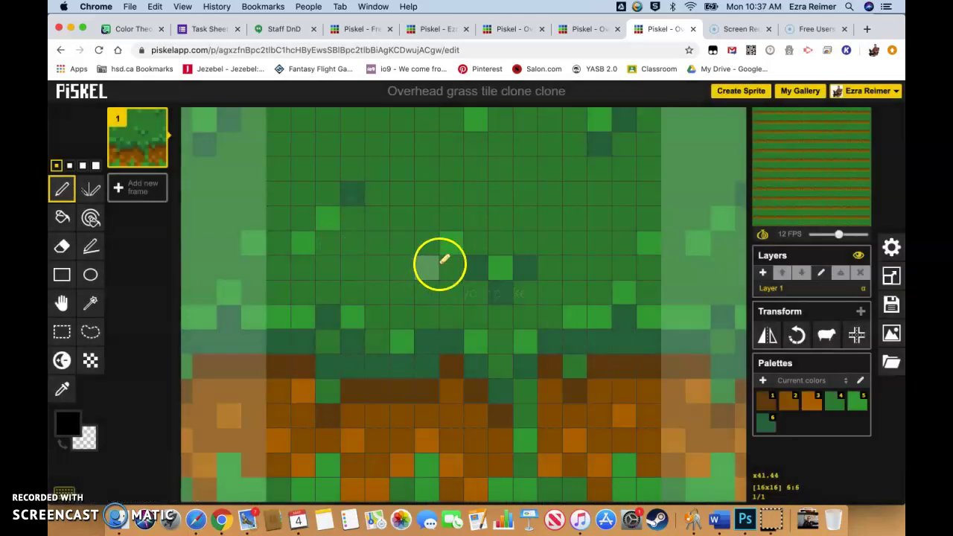
{"action": "scroll", "coordinate": [444, 258], "scroll_direction": "down", "scroll_amount": 3}
{"action": "scroll", "coordinate": [468, 266], "scroll_direction": "up", "scroll_amount": 1}
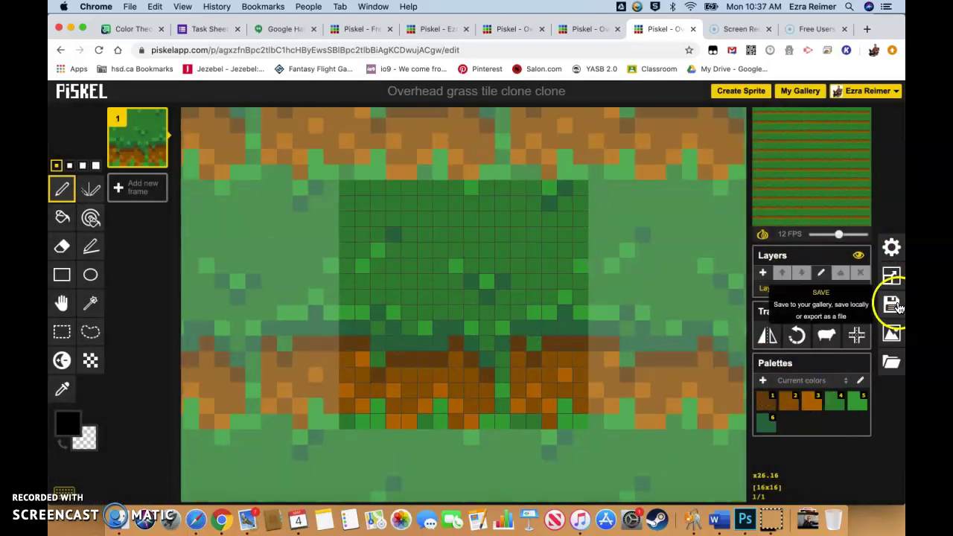
{"action": "left_click", "coordinate": [891, 303]}
{"action": "left_click", "coordinate": [865, 188]}
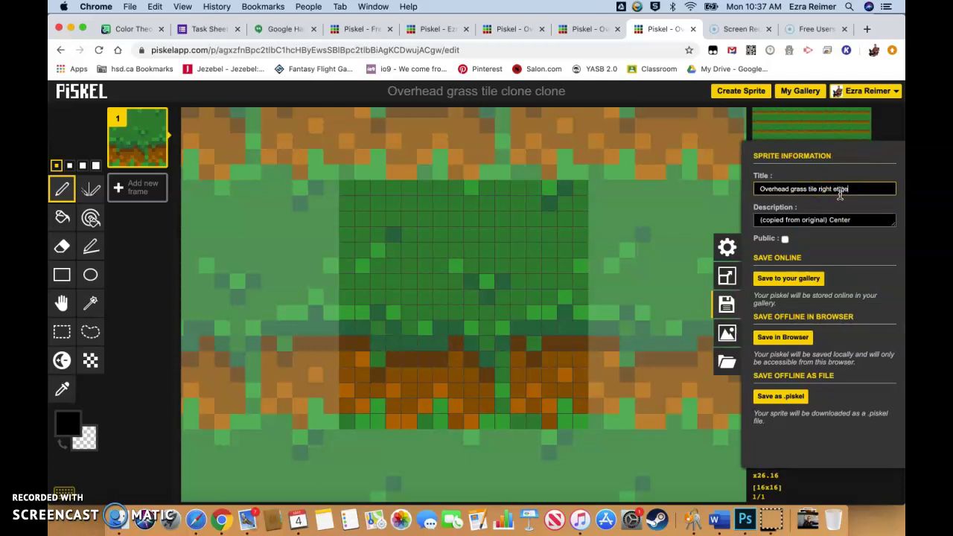
{"action": "double_click", "coordinate": [863, 219]}
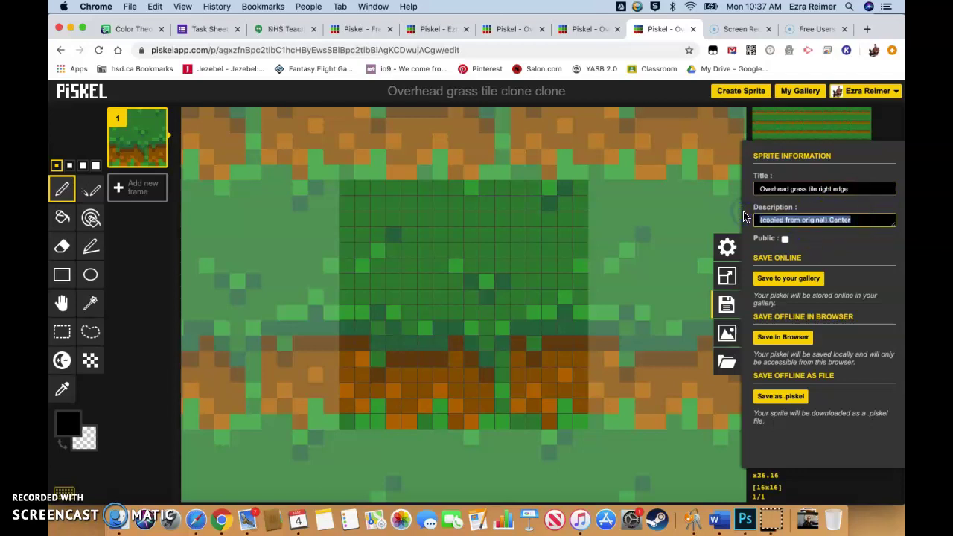
{"action": "type", "text": "right ed"}
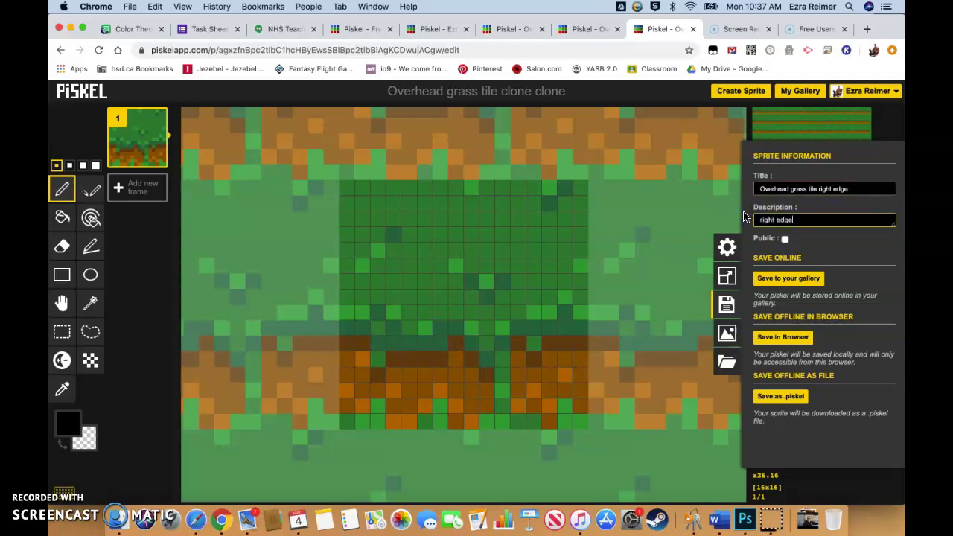
{"action": "type", "text": "ge"}
{"action": "left_click", "coordinate": [798, 280]}
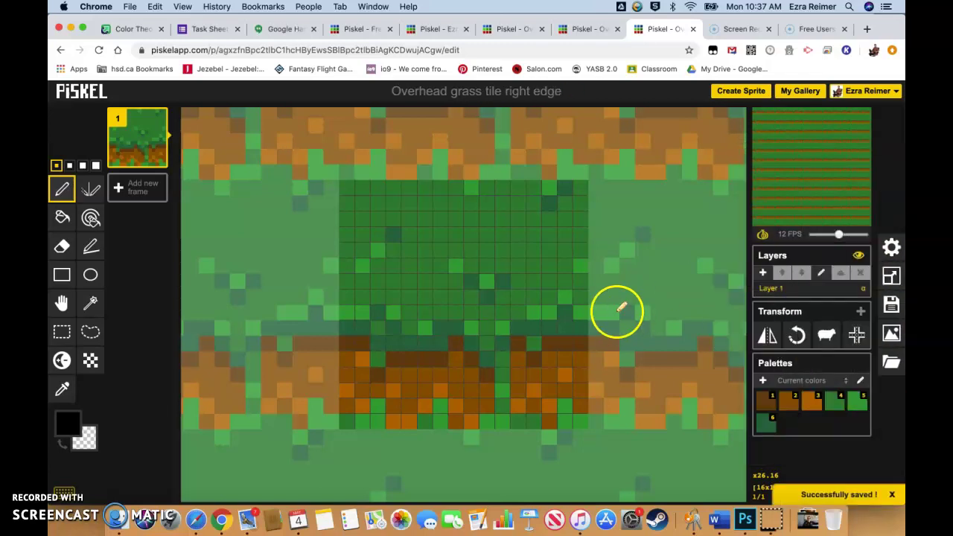
Step: Paint bright green pixels filling the tile's lower-right corner and edge
{"action": "left_click", "coordinate": [857, 410]}
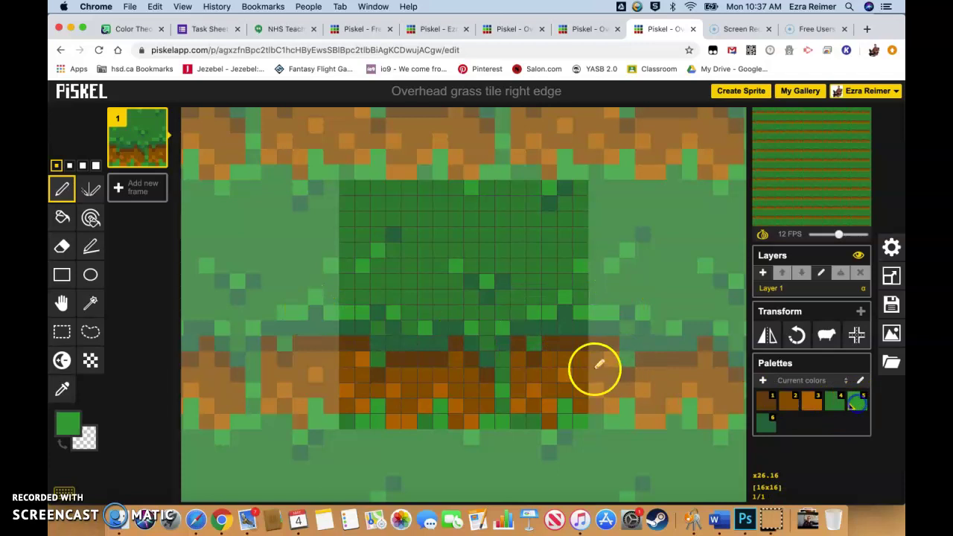
{"action": "left_click", "coordinate": [582, 409]}
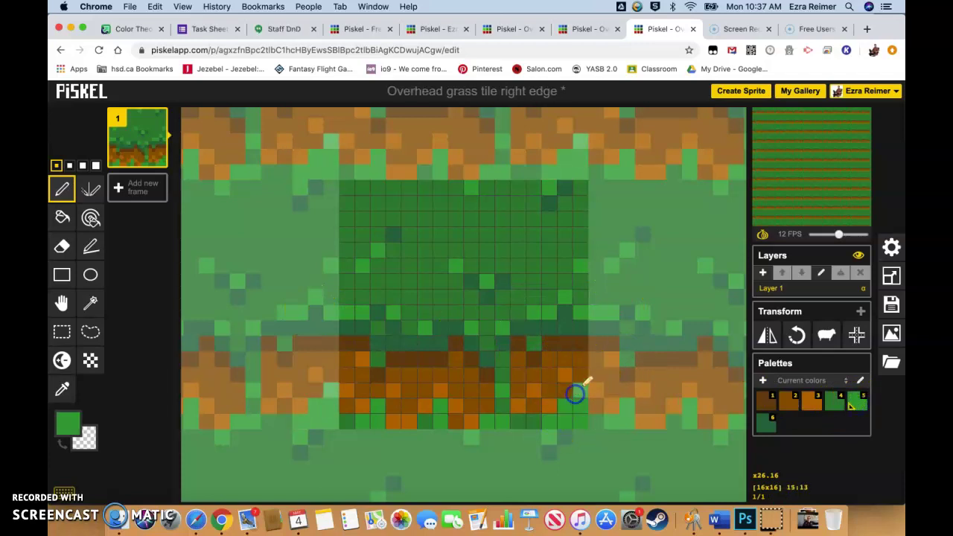
{"action": "left_click", "coordinate": [586, 376]}
{"action": "left_click", "coordinate": [569, 400]}
{"action": "mouse_move", "coordinate": [569, 400]}
{"action": "left_mouse_down"}
{"action": "mouse_move", "coordinate": [533, 414]}
{"action": "mouse_move", "coordinate": [576, 392]}
{"action": "mouse_move", "coordinate": [578, 379]}
{"action": "mouse_move", "coordinate": [590, 391]}
{"action": "mouse_move", "coordinate": [572, 405]}
{"action": "mouse_move", "coordinate": [586, 428]}
{"action": "mouse_move", "coordinate": [512, 419]}
{"action": "left_mouse_up"}
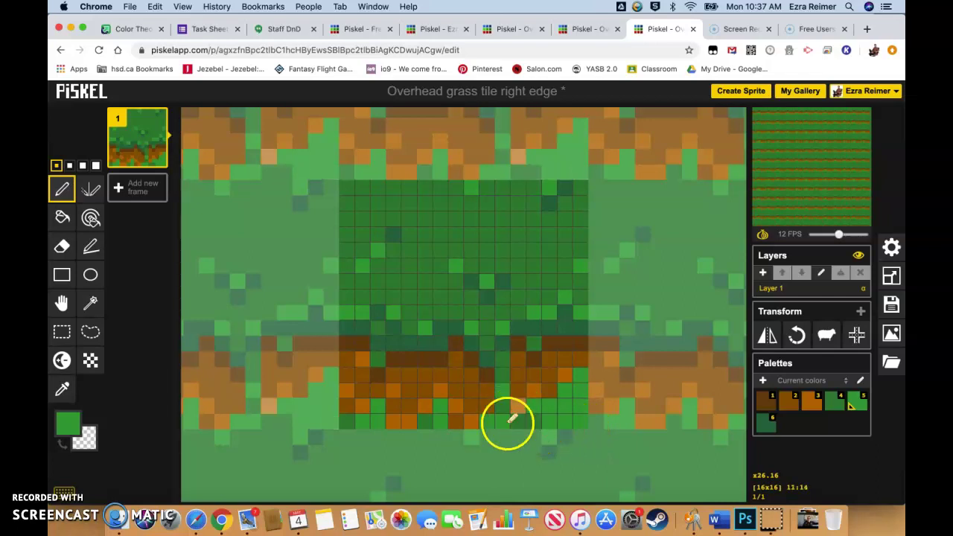
Step: Paint brown and dark brown dirt pixels up the tile's right column above the dirt band
{"action": "left_click", "coordinate": [790, 409]}
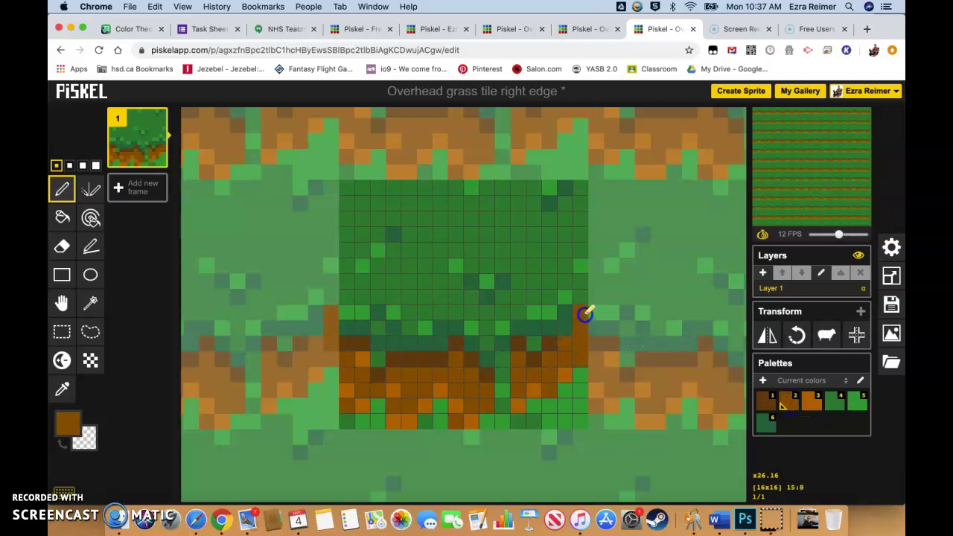
{"action": "left_click", "coordinate": [568, 328]}
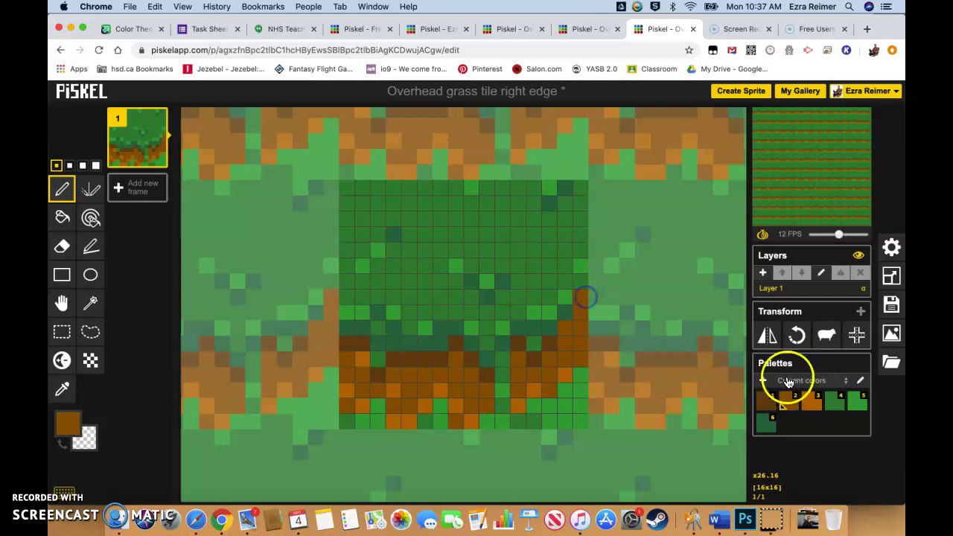
{"action": "left_click", "coordinate": [765, 400]}
{"action": "left_click", "coordinate": [565, 329]}
{"action": "left_click", "coordinate": [579, 296]}
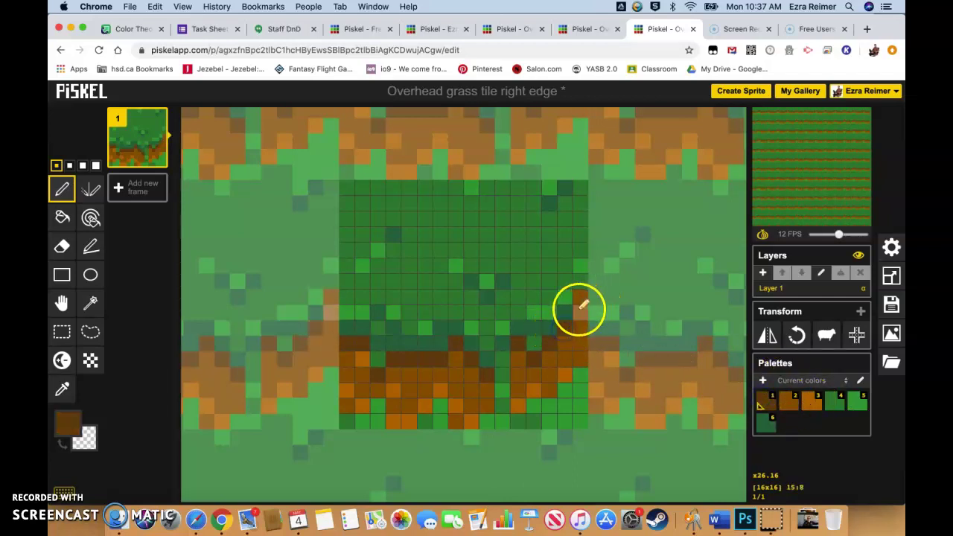
{"action": "left_click", "coordinate": [691, 374]}
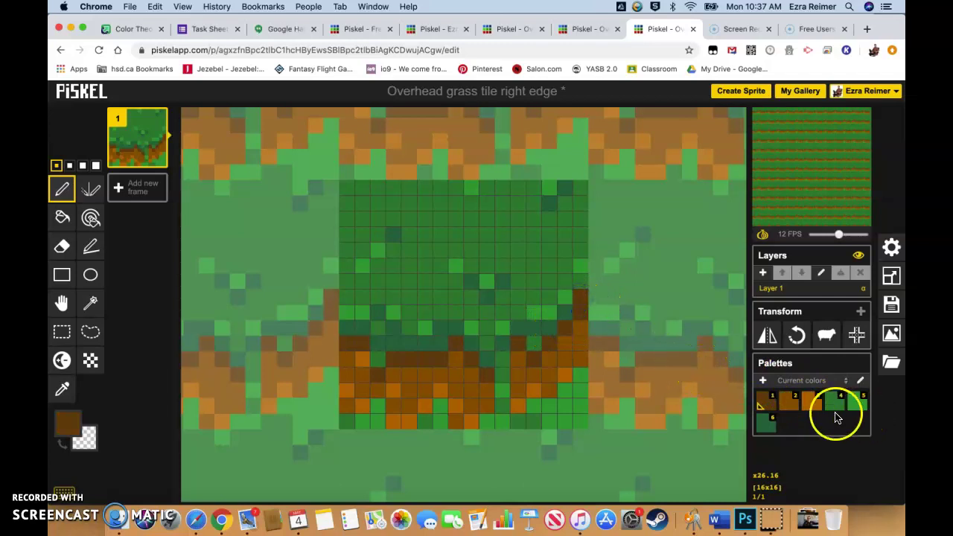
Step: Paint a dark green strip down the right column, adding light green top-right and medium green bottom-right
{"action": "left_click", "coordinate": [765, 421]}
{"action": "mouse_move", "coordinate": [579, 208]}
{"action": "left_mouse_down"}
{"action": "mouse_move", "coordinate": [584, 188]}
{"action": "mouse_move", "coordinate": [578, 270]}
{"action": "mouse_move", "coordinate": [566, 255]}
{"action": "mouse_move", "coordinate": [572, 275]}
{"action": "left_mouse_up"}
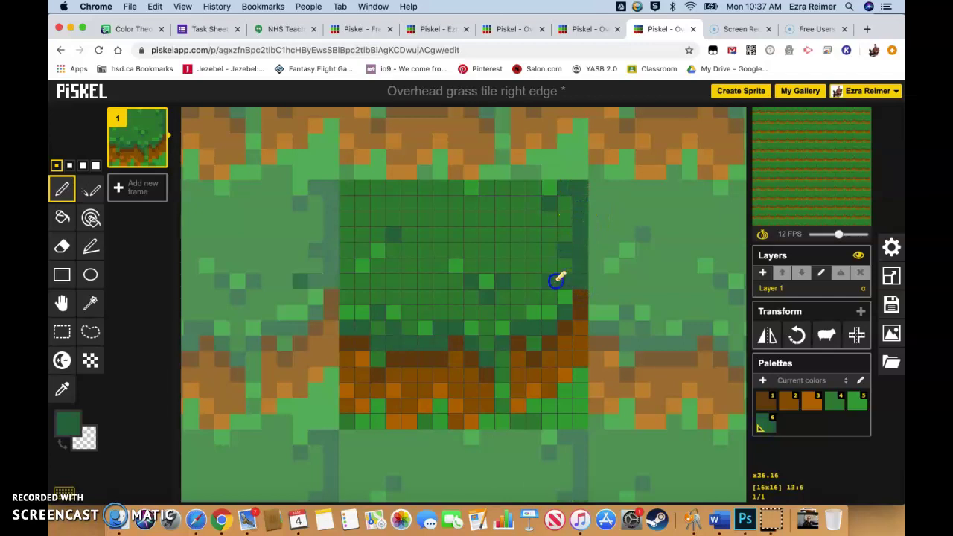
{"action": "mouse_move", "coordinate": [574, 200]}
{"action": "left_mouse_down"}
{"action": "mouse_move", "coordinate": [566, 230]}
{"action": "mouse_move", "coordinate": [541, 242]}
{"action": "mouse_move", "coordinate": [549, 239]}
{"action": "left_mouse_up"}
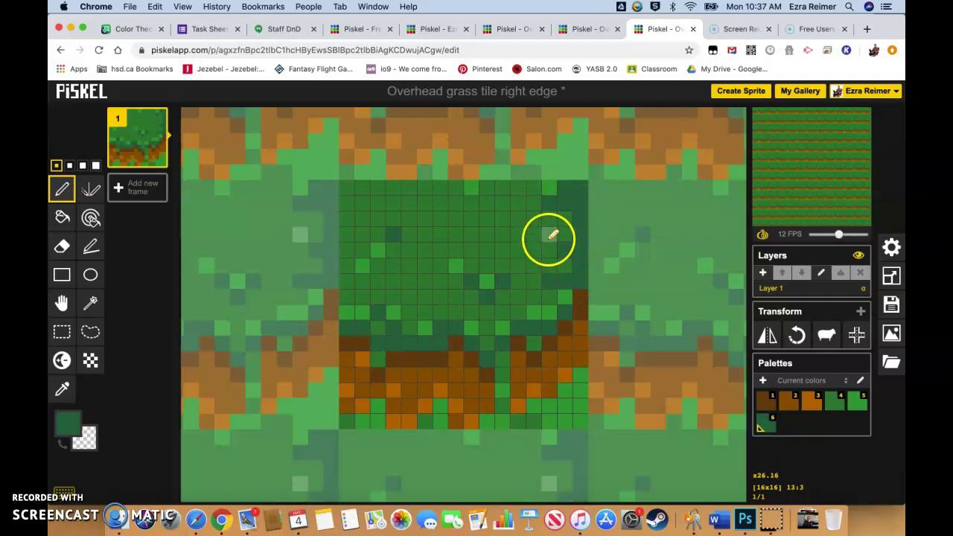
{"action": "left_click", "coordinate": [855, 402]}
{"action": "left_click", "coordinate": [560, 213]}
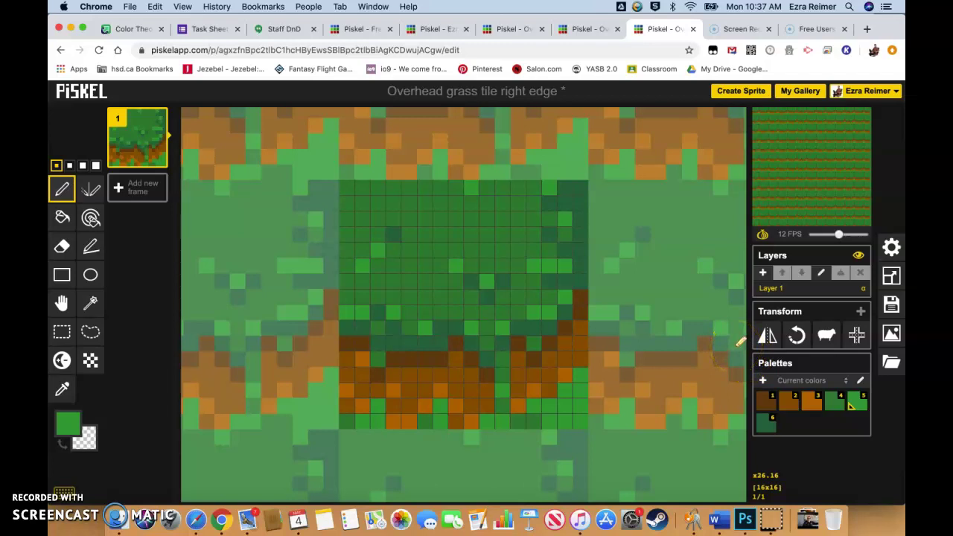
{"action": "left_click", "coordinate": [824, 396]}
{"action": "left_click", "coordinate": [574, 418]}
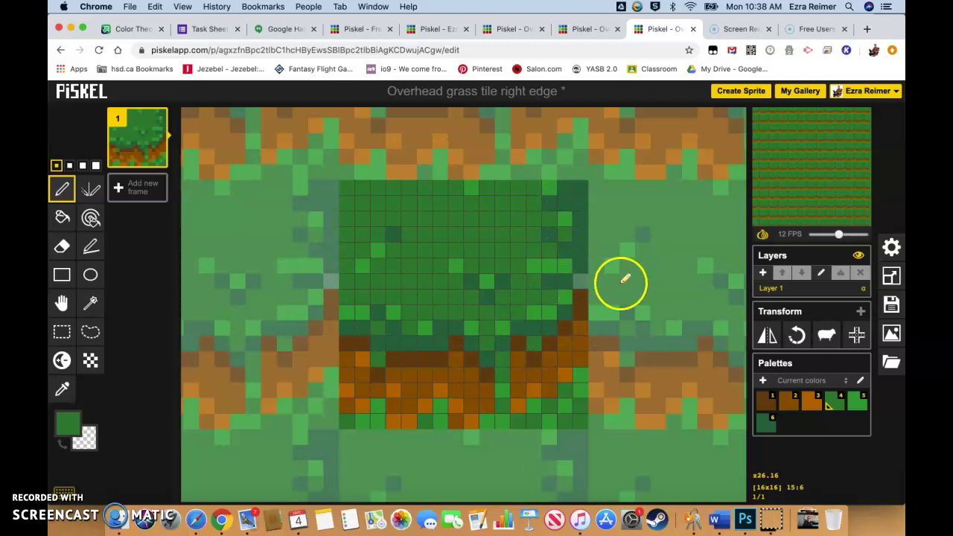
Step: Save the right-edge tile, then clone the all-green Overhead grass tile and open it in the editor
{"action": "left_click", "coordinate": [892, 305]}
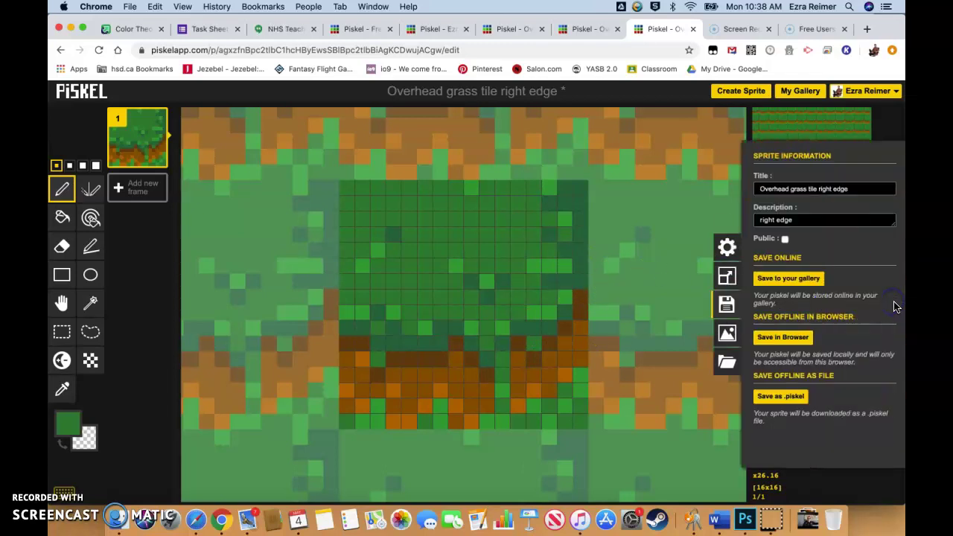
{"action": "left_click", "coordinate": [801, 277]}
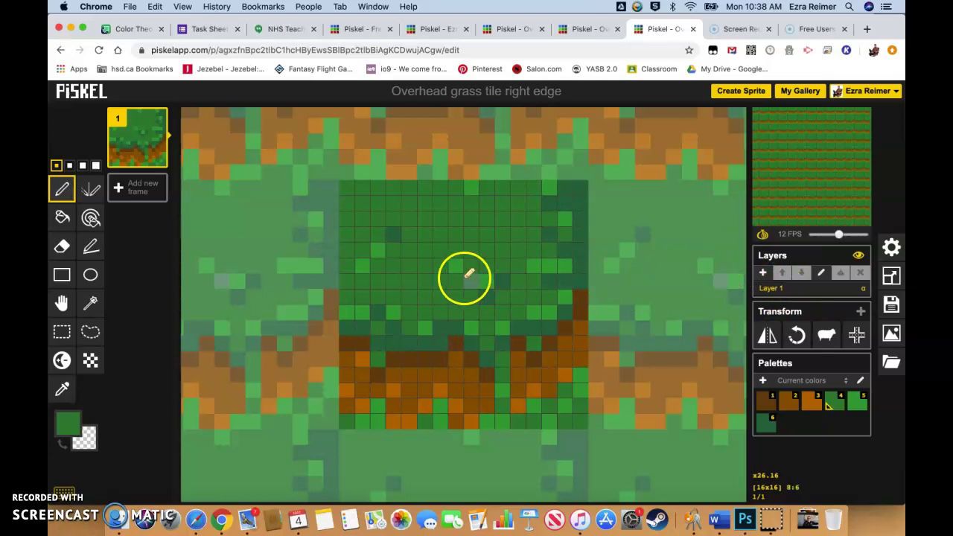
{"action": "left_click", "coordinate": [797, 93]}
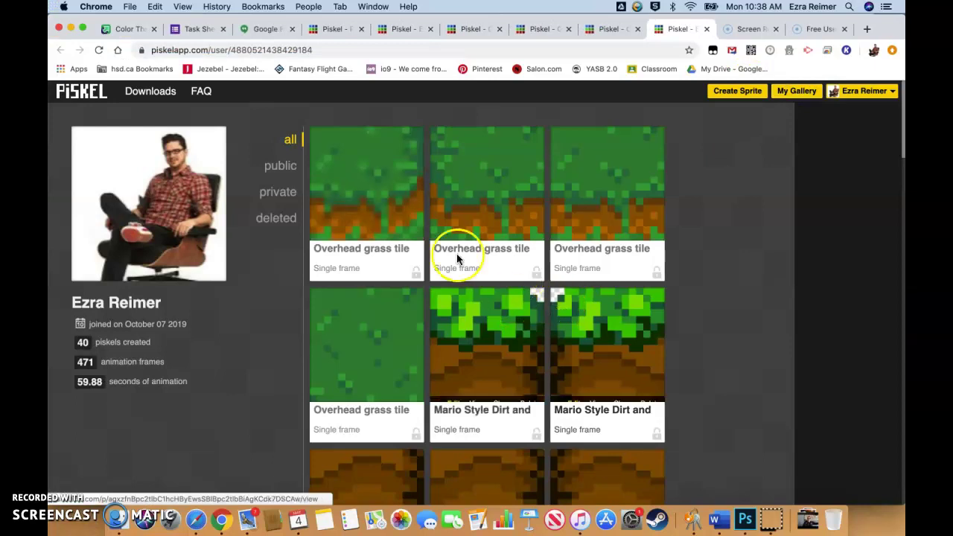
{"action": "mouse_move", "coordinate": [464, 265]}
{"action": "scroll", "coordinate": [464, 265], "scroll_direction": "down", "scroll_amount": 1}
{"action": "scroll", "coordinate": [463, 265], "scroll_direction": "down", "scroll_amount": 1}
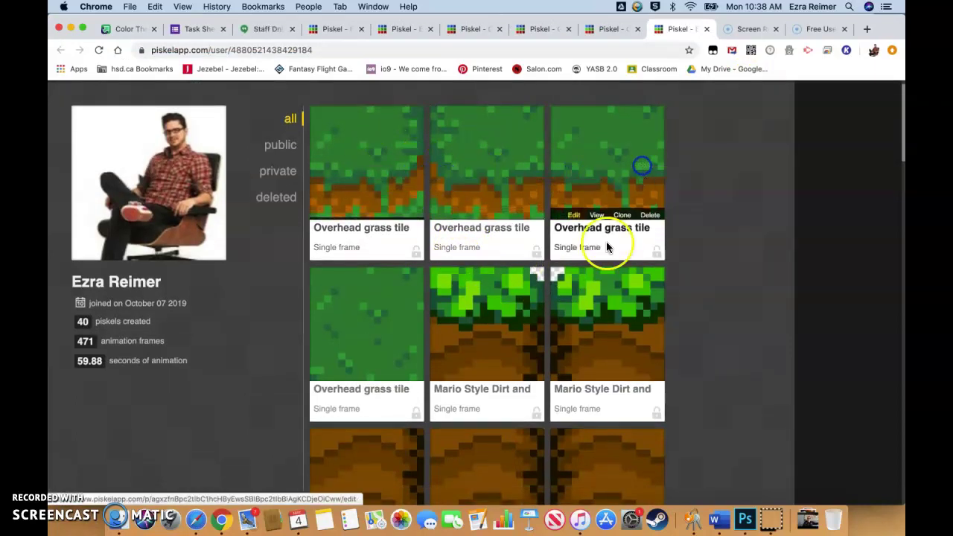
{"action": "scroll", "coordinate": [534, 253], "scroll_direction": "down", "scroll_amount": 1}
{"action": "scroll", "coordinate": [534, 253], "scroll_direction": "up", "scroll_amount": 2}
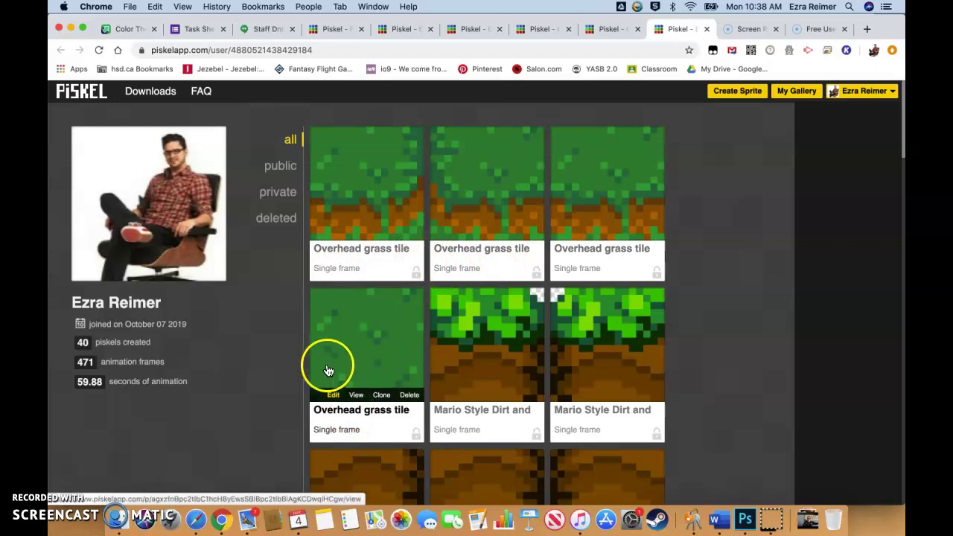
{"action": "left_click", "coordinate": [381, 395]}
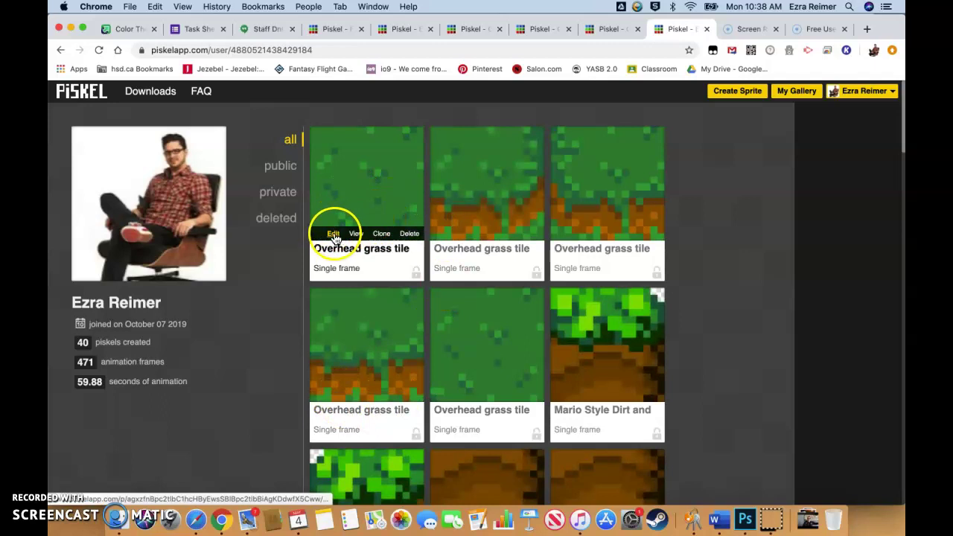
{"action": "left_click", "coordinate": [333, 234]}
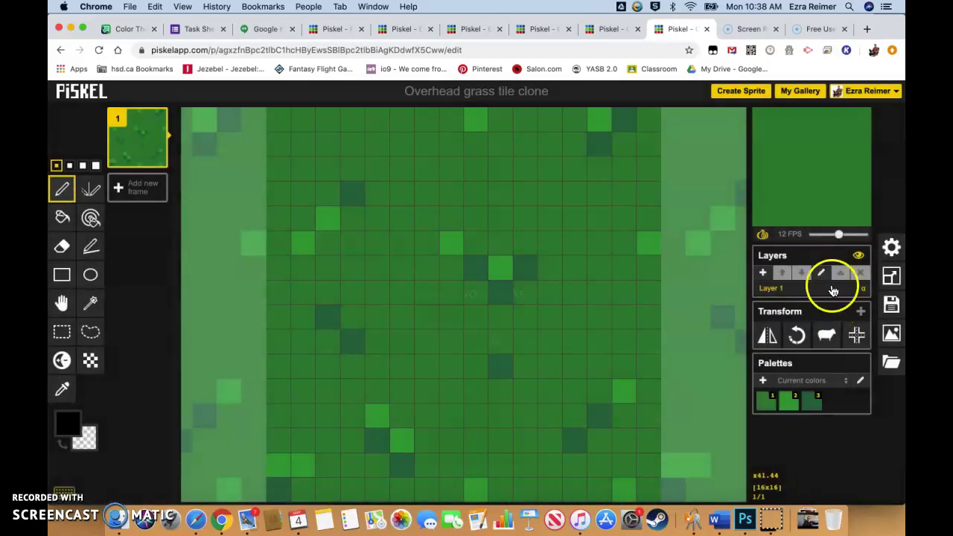
Step: Retitle the clone 'Overhead grass tile left edge', give it description 'Left edge', and save to gallery
{"action": "left_click", "coordinate": [891, 305]}
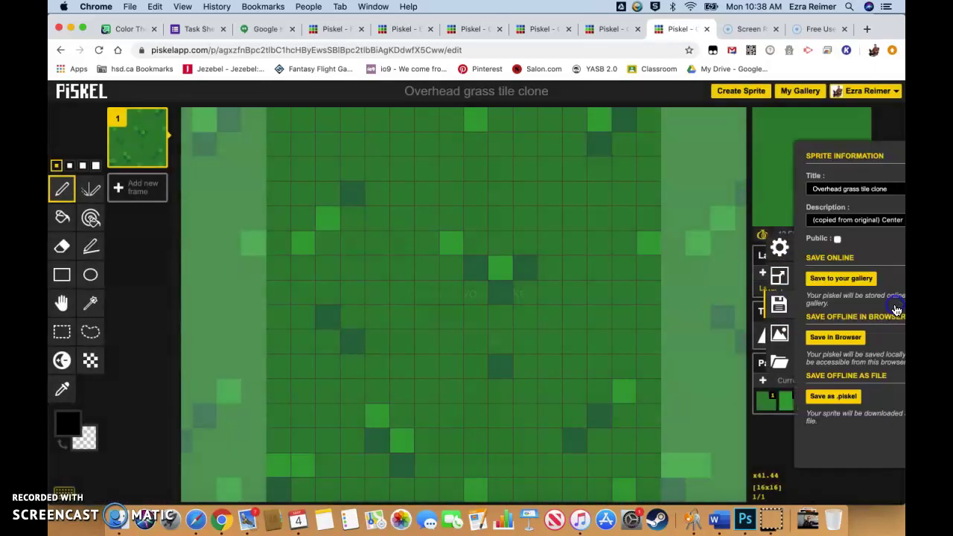
{"action": "left_click", "coordinate": [856, 188]}
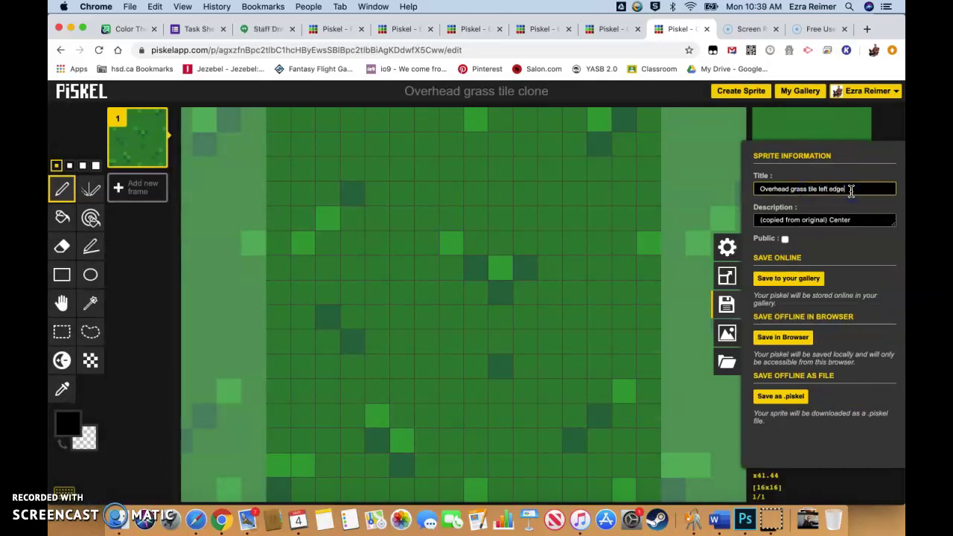
{"action": "double_click", "coordinate": [821, 217]}
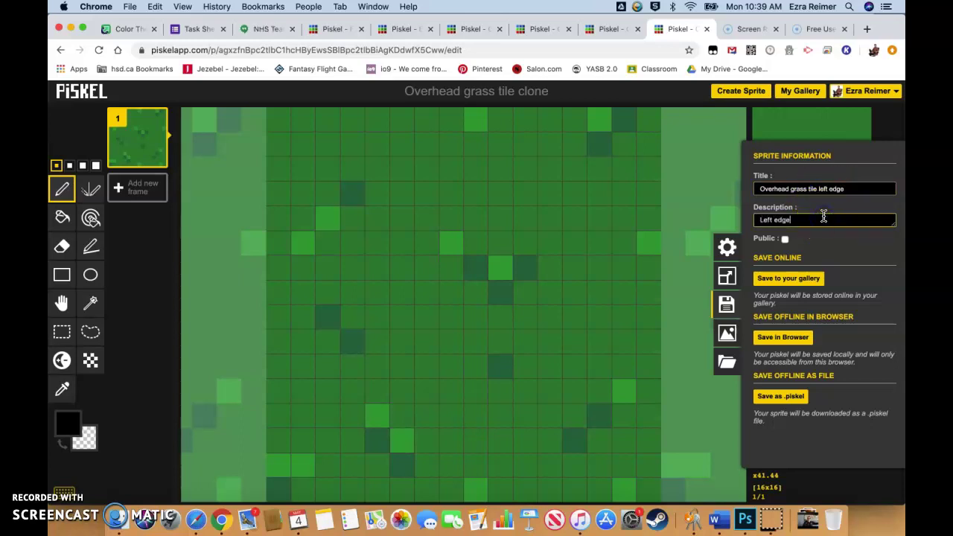
{"action": "left_click", "coordinate": [789, 277]}
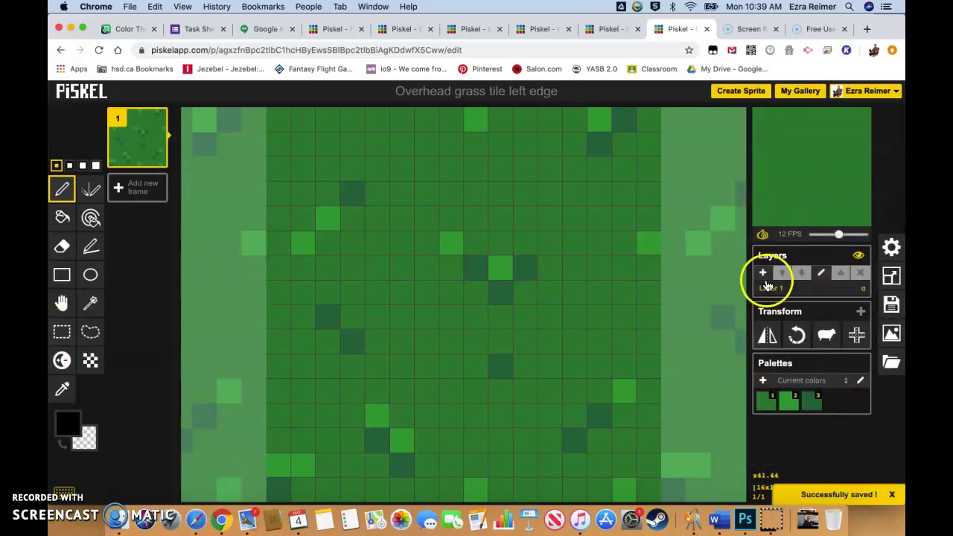
Step: Paint the two leftmost columns and part of the bottom row dark green
{"action": "left_click", "coordinate": [811, 405]}
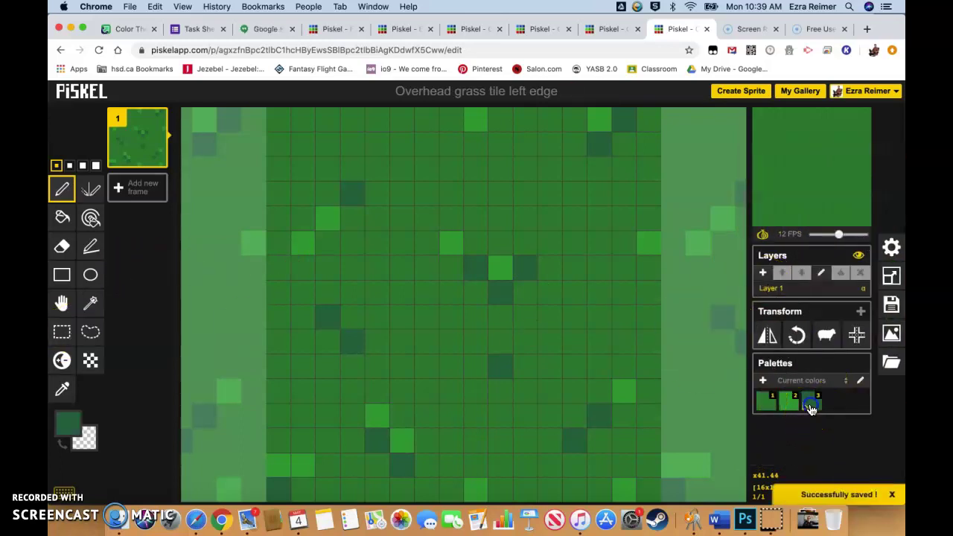
{"action": "left_click", "coordinate": [279, 119]}
{"action": "mouse_move", "coordinate": [281, 218]}
{"action": "left_mouse_down"}
{"action": "mouse_move", "coordinate": [283, 397]}
{"action": "mouse_move", "coordinate": [272, 457]}
{"action": "left_mouse_up"}
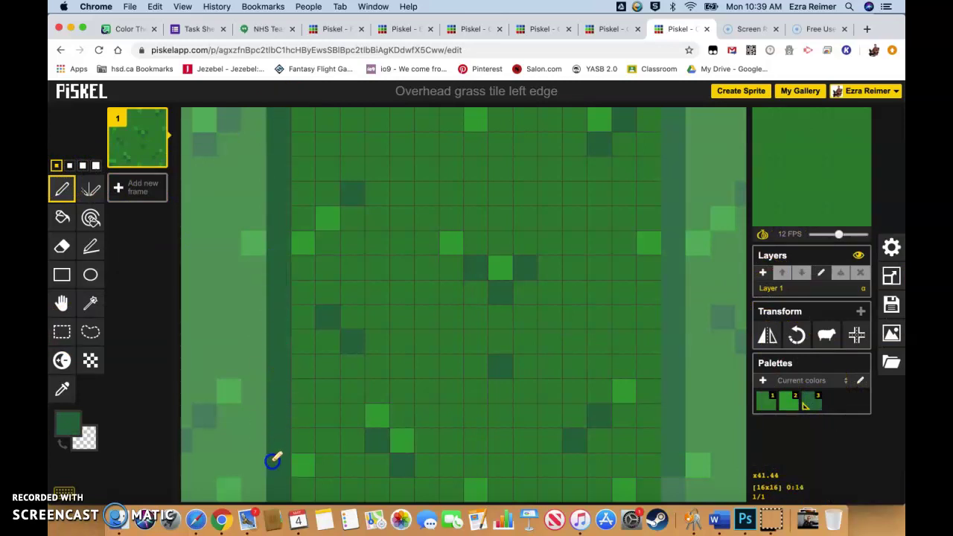
{"action": "left_click_drag", "start_coordinate": [291, 422], "coordinate": [328, 415]}
{"action": "mouse_move", "coordinate": [300, 357]}
{"action": "left_mouse_down"}
{"action": "mouse_move", "coordinate": [300, 301]}
{"action": "mouse_move", "coordinate": [342, 247]}
{"action": "mouse_move", "coordinate": [318, 144]}
{"action": "mouse_move", "coordinate": [297, 132]}
{"action": "left_mouse_up"}
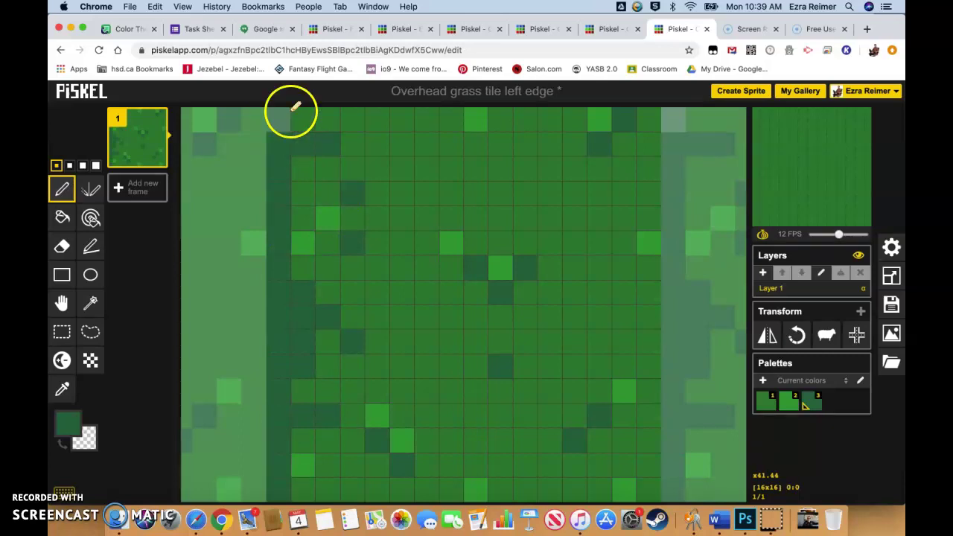
{"action": "left_click", "coordinate": [301, 118]}
{"action": "mouse_move", "coordinate": [326, 504]}
{"action": "left_mouse_down"}
{"action": "mouse_move", "coordinate": [346, 489]}
{"action": "mouse_move", "coordinate": [297, 486]}
{"action": "left_mouse_up"}
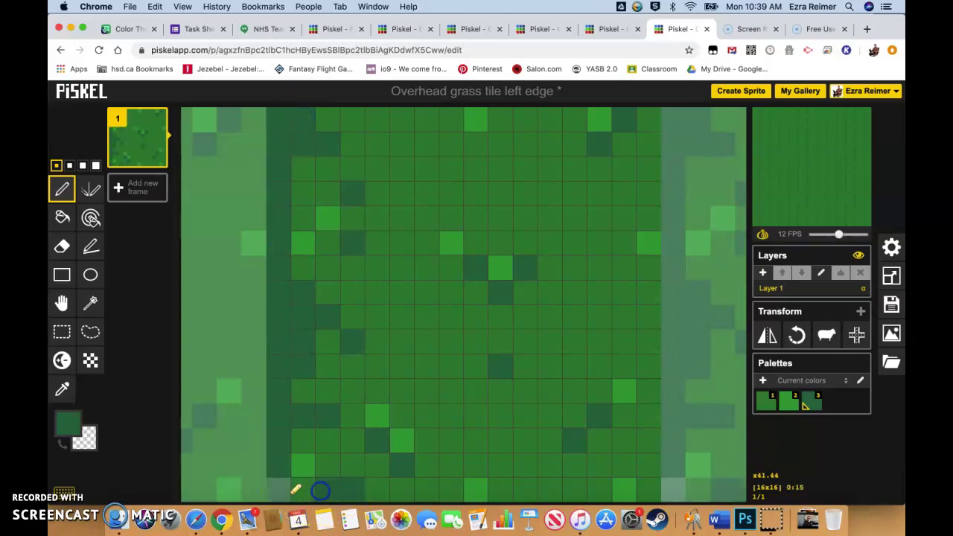
Step: Scatter bright green and medium green highlight pixels along the left edge
{"action": "left_click", "coordinate": [791, 402]}
{"action": "left_click", "coordinate": [325, 295]}
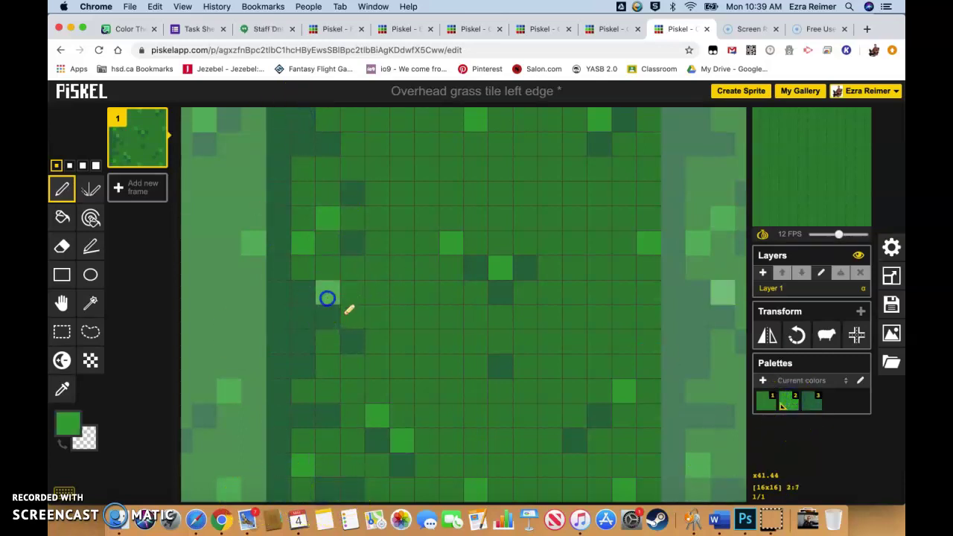
{"action": "left_click", "coordinate": [350, 318]}
{"action": "left_click", "coordinate": [326, 123]}
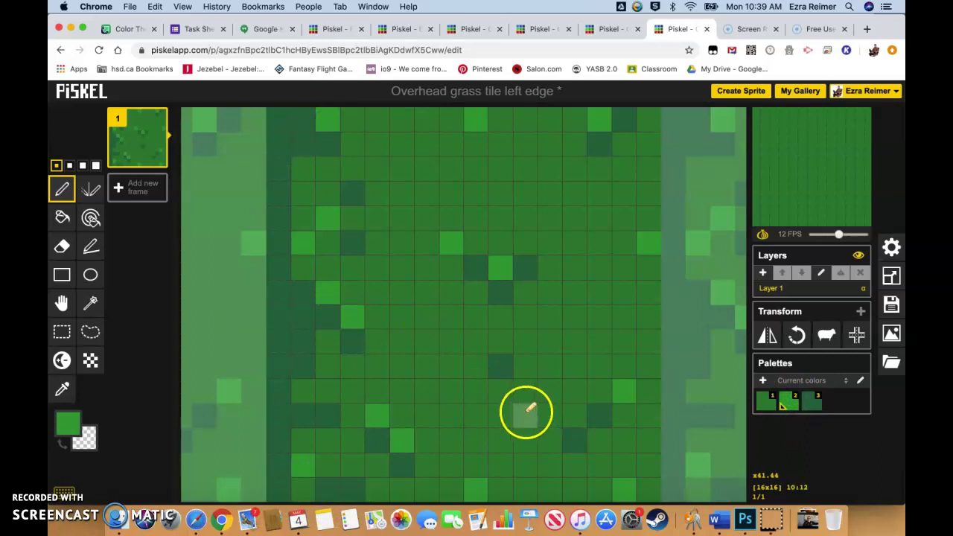
{"action": "left_click", "coordinate": [765, 402]}
{"action": "left_click", "coordinate": [281, 338]}
{"action": "left_click", "coordinate": [274, 143]}
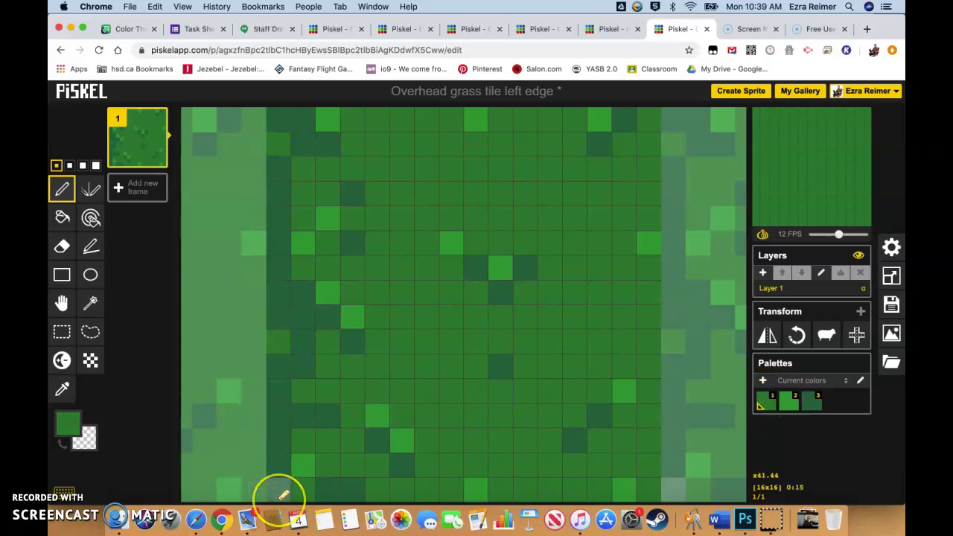
{"action": "left_click", "coordinate": [808, 400]}
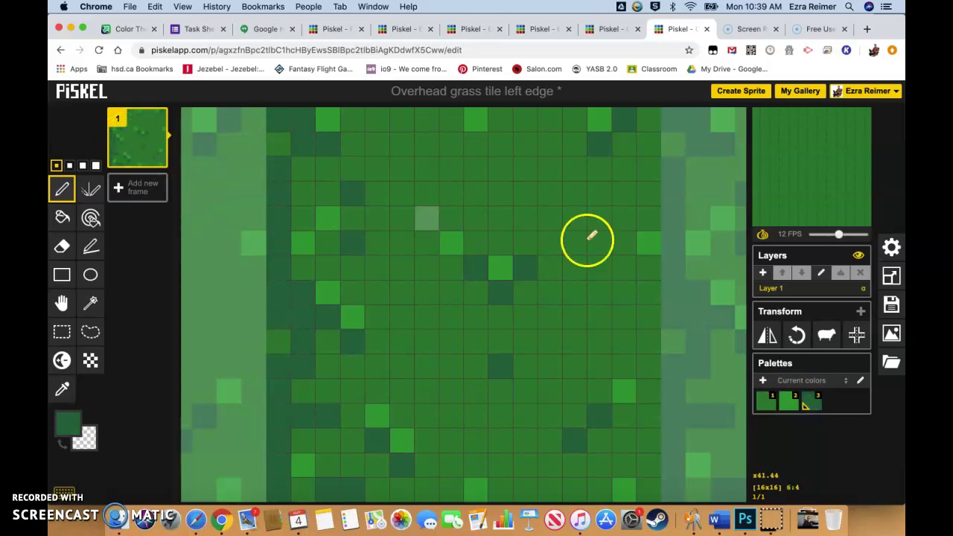
Step: Save the shaded 'Overhead grass tile left edge' sprite to the online gallery
{"action": "scroll", "coordinate": [587, 250], "scroll_direction": "down", "scroll_amount": 8}
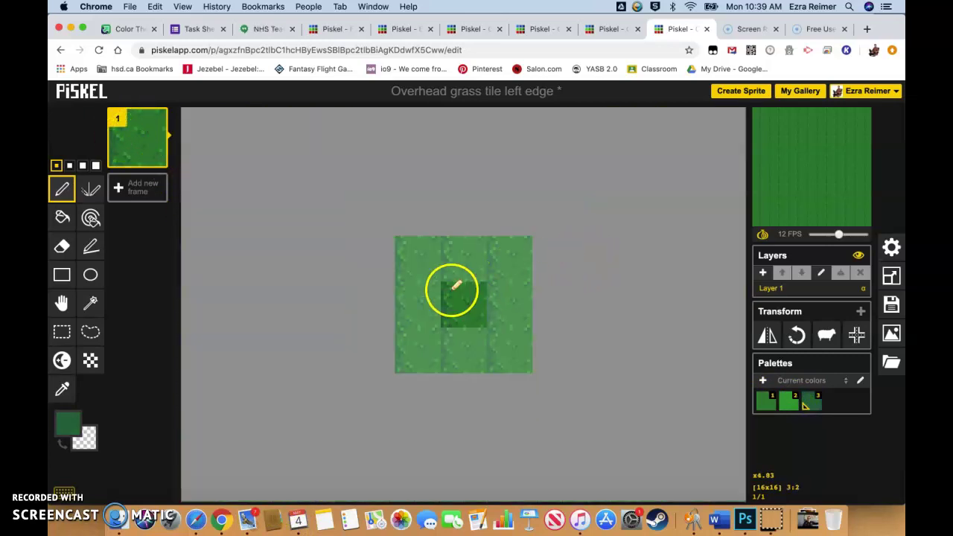
{"action": "scroll", "coordinate": [454, 287], "scroll_direction": "up", "scroll_amount": 6}
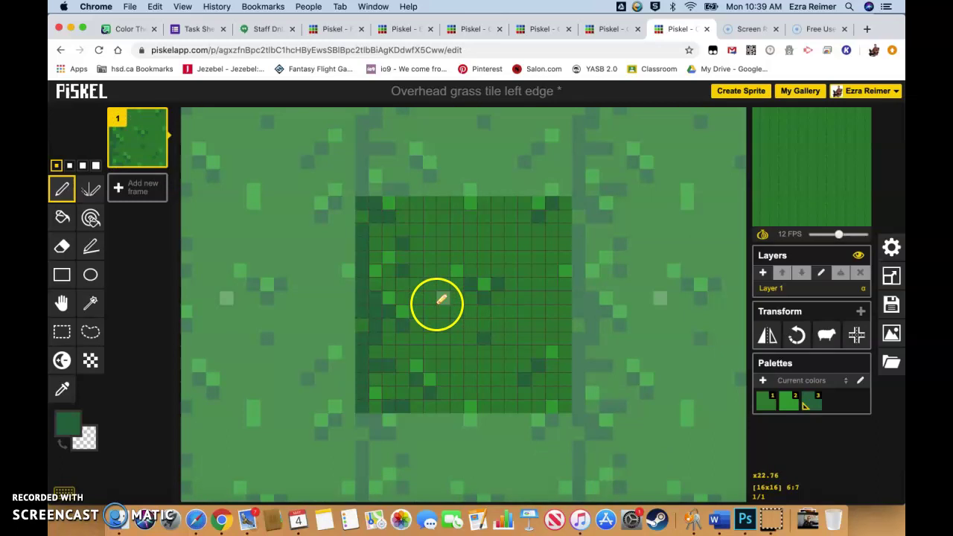
{"action": "scroll", "coordinate": [406, 374], "scroll_direction": "up", "scroll_amount": 1}
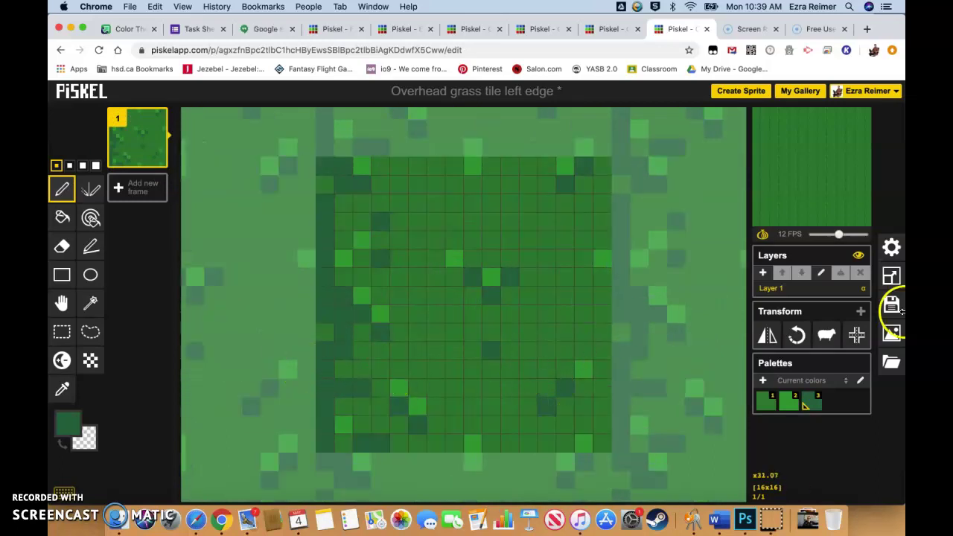
{"action": "left_click", "coordinate": [895, 308]}
{"action": "left_click", "coordinate": [787, 280]}
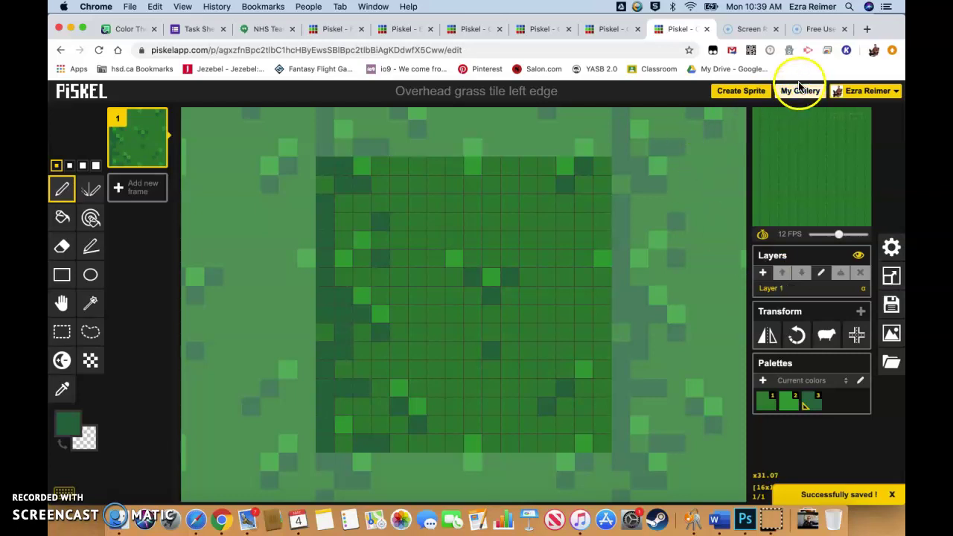
Step: Clone the plain grass tile from My Gallery and open the 'Overhead grass tile clone' copy for editing
{"action": "left_click", "coordinate": [799, 90]}
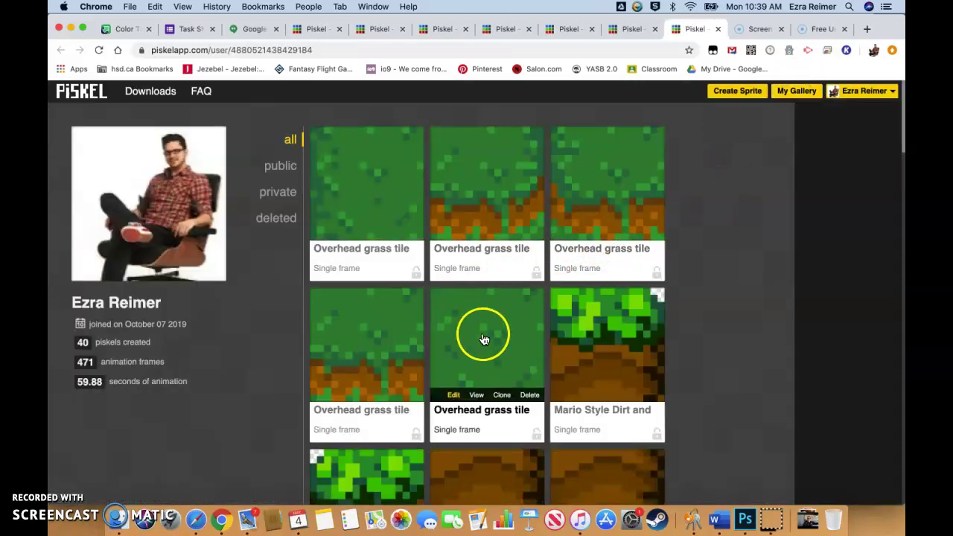
{"action": "left_click", "coordinate": [502, 395]}
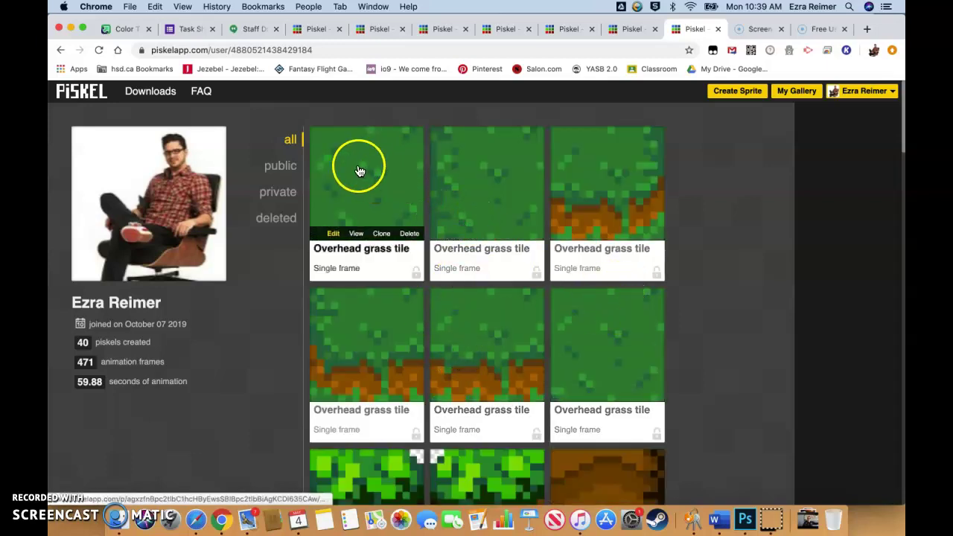
{"action": "left_click", "coordinate": [332, 236]}
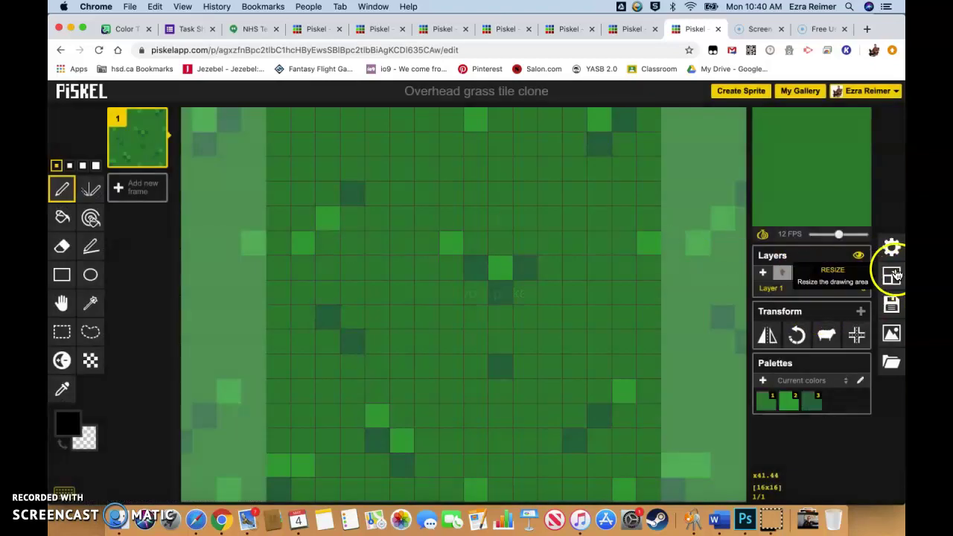
Step: Replace 'clone' in the title, clear the old description, and save the copy to the gallery
{"action": "left_click", "coordinate": [892, 305]}
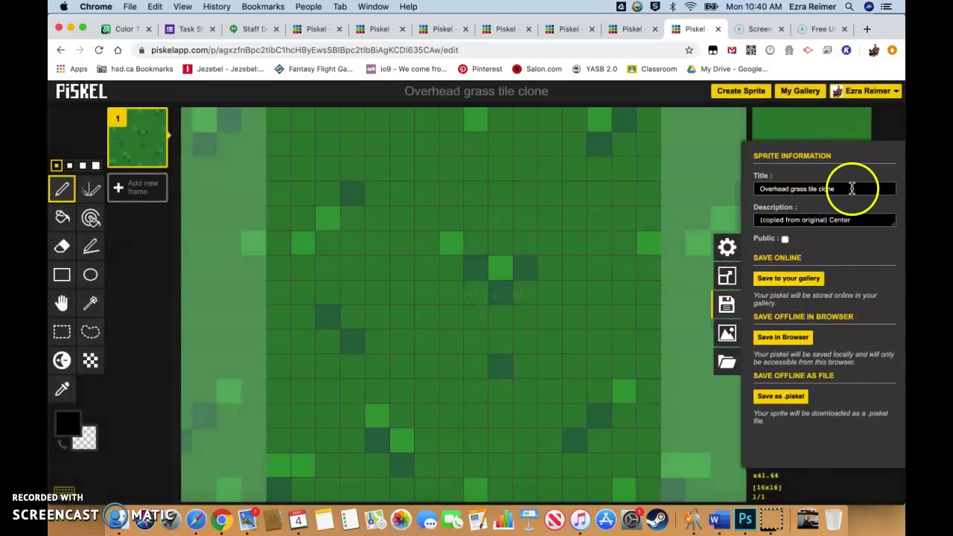
{"action": "left_click_drag", "start_coordinate": [852, 188], "coordinate": [818, 188]}
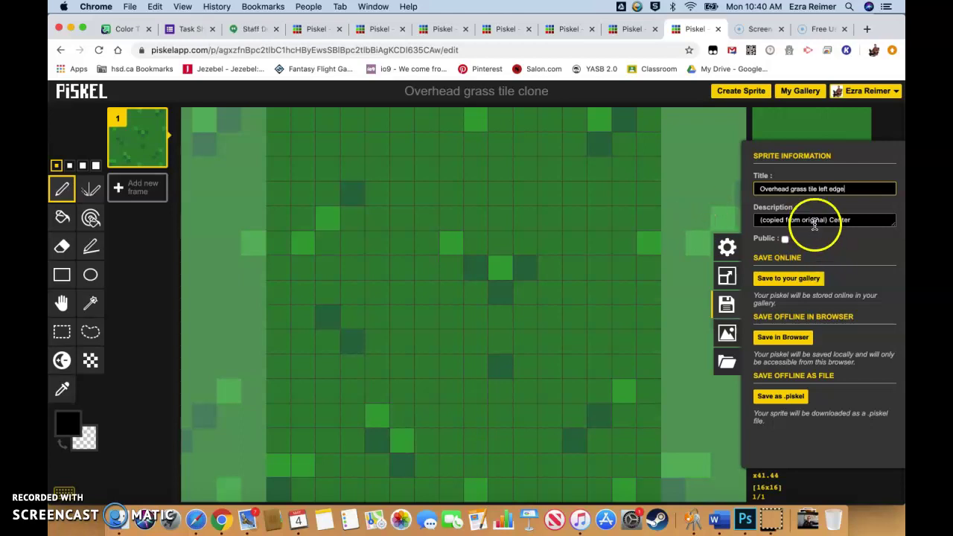
{"action": "triple_click", "coordinate": [814, 220]}
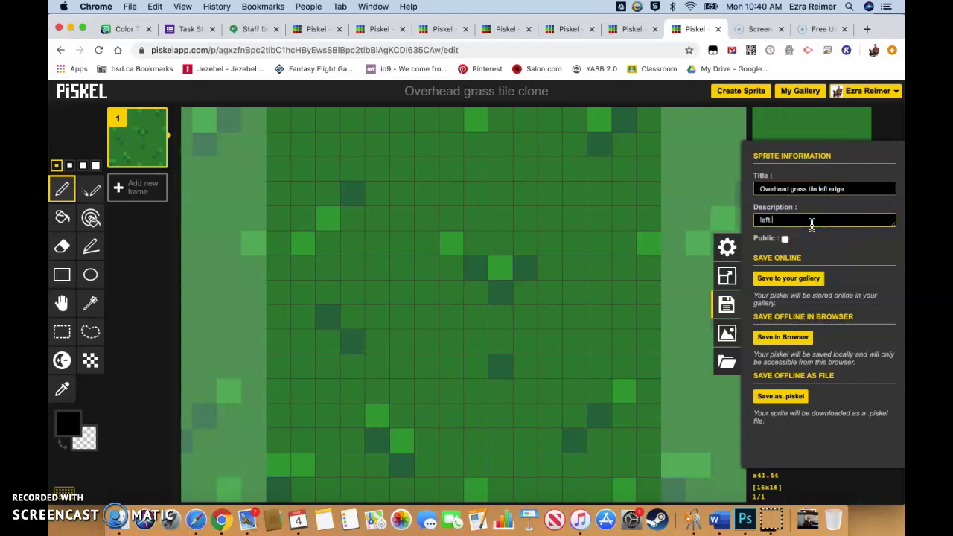
{"action": "left_click", "coordinate": [793, 282]}
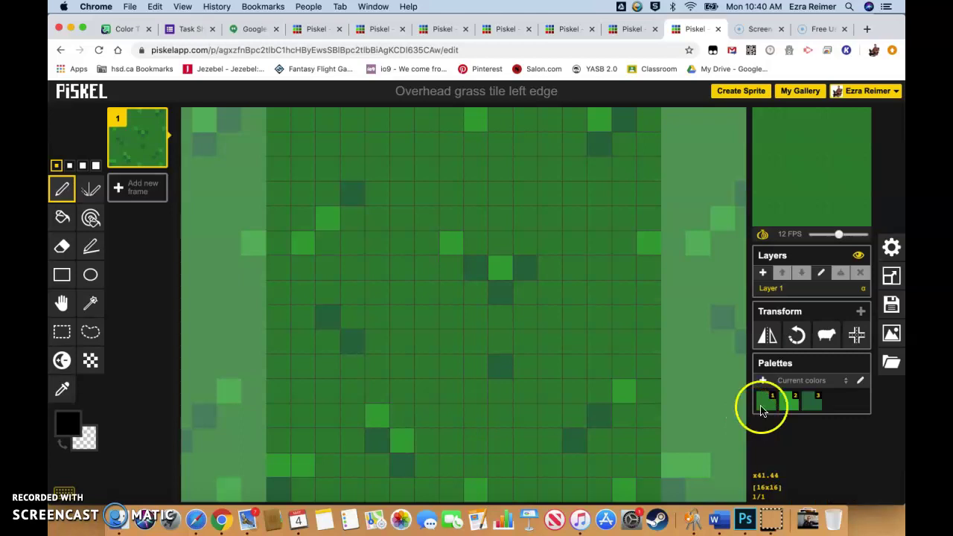
Step: Correct the title to 'Overhead grass tile right edge', set description 'right edge', and save again
{"action": "left_click", "coordinate": [891, 304]}
{"action": "double_click", "coordinate": [835, 188]}
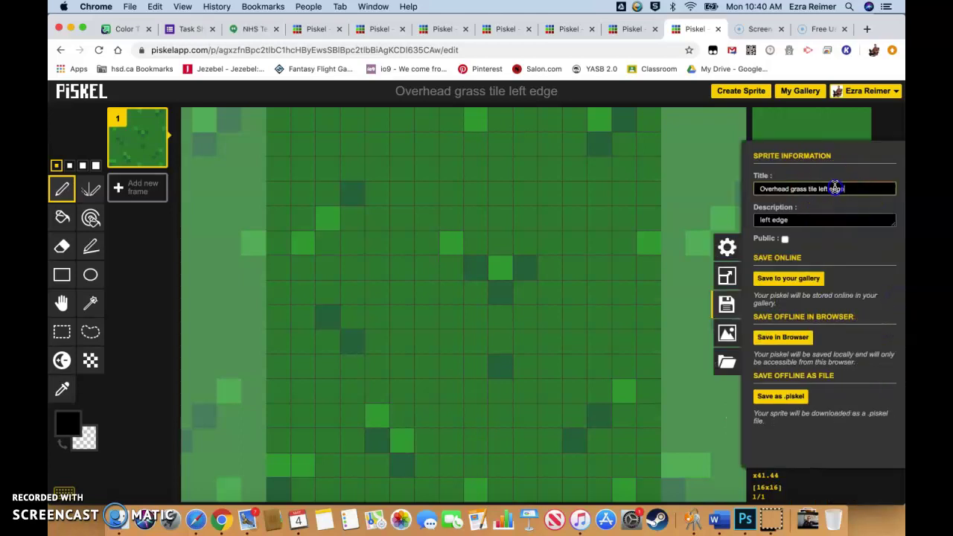
{"action": "left_click_drag", "start_coordinate": [820, 185], "coordinate": [821, 185]}
{"action": "left_click", "coordinate": [796, 219]}
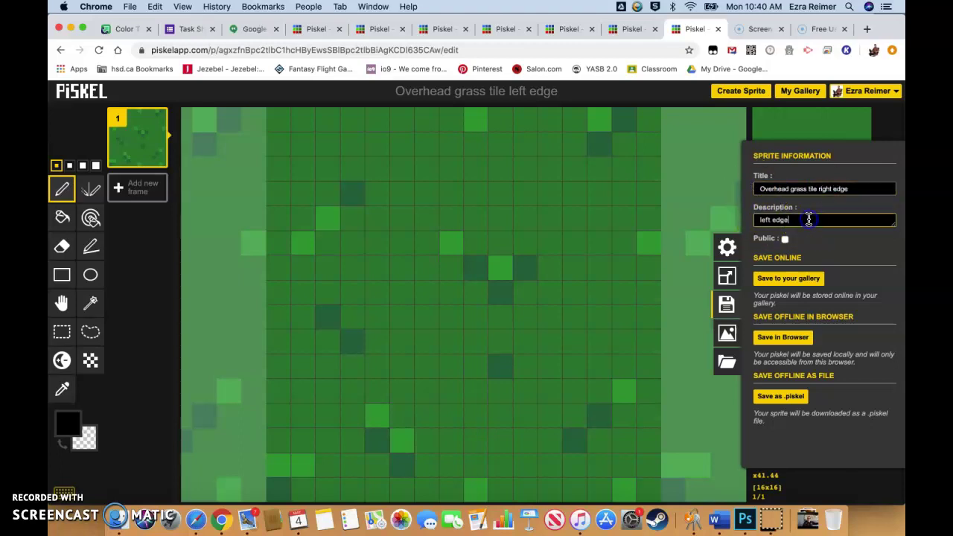
{"action": "type", "text": "right edge"}
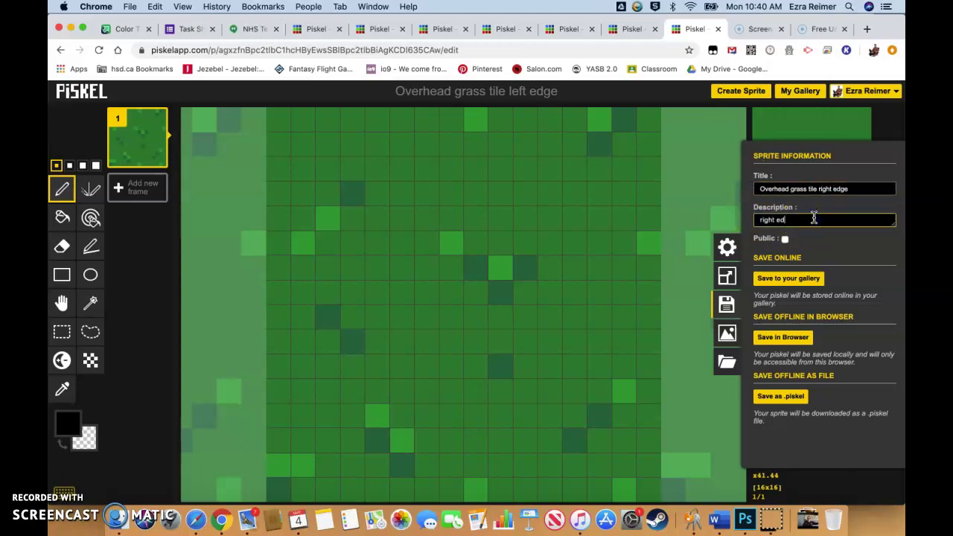
{"action": "left_click", "coordinate": [814, 275]}
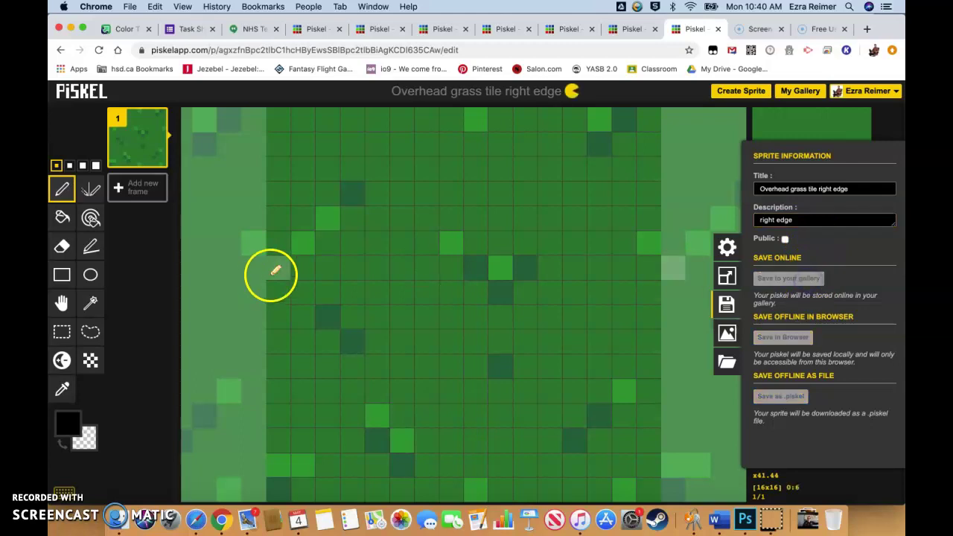
Step: Paint a darkest-green border down the tile's rightmost columns
{"action": "left_click", "coordinate": [812, 399]}
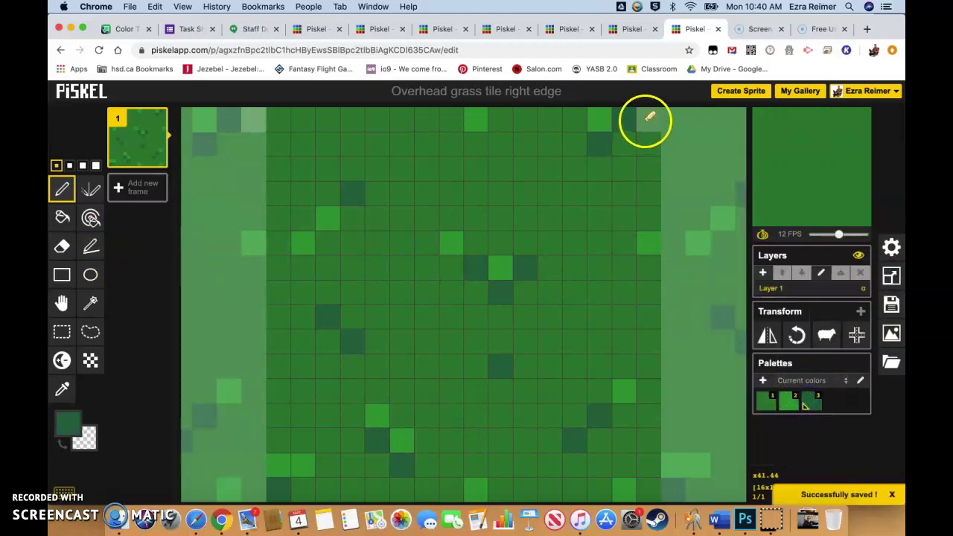
{"action": "mouse_move", "coordinate": [643, 121]}
{"action": "left_mouse_down"}
{"action": "mouse_move", "coordinate": [657, 183]}
{"action": "mouse_move", "coordinate": [599, 195]}
{"action": "left_mouse_up"}
{"action": "left_click", "coordinate": [653, 291]}
{"action": "mouse_move", "coordinate": [653, 291]}
{"action": "left_mouse_down"}
{"action": "mouse_move", "coordinate": [615, 272]}
{"action": "mouse_move", "coordinate": [625, 276]}
{"action": "mouse_move", "coordinate": [650, 233]}
{"action": "mouse_move", "coordinate": [649, 377]}
{"action": "mouse_move", "coordinate": [602, 385]}
{"action": "mouse_move", "coordinate": [657, 436]}
{"action": "mouse_move", "coordinate": [653, 487]}
{"action": "left_mouse_up"}
{"action": "left_click", "coordinate": [638, 425]}
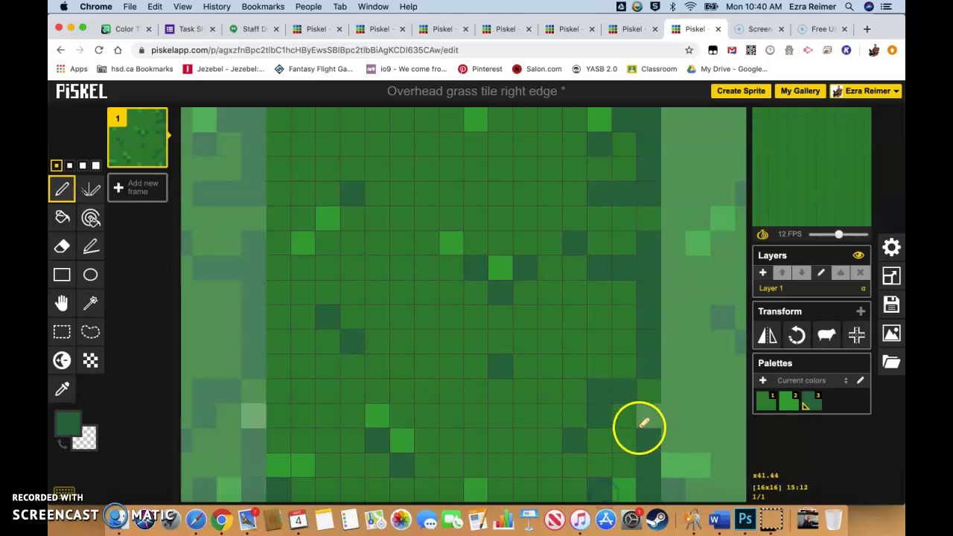
{"action": "left_click", "coordinate": [650, 207]}
{"action": "left_click", "coordinate": [652, 281]}
Step: Add three bright green highlight pixels near the right edge
{"action": "left_click", "coordinate": [789, 402]}
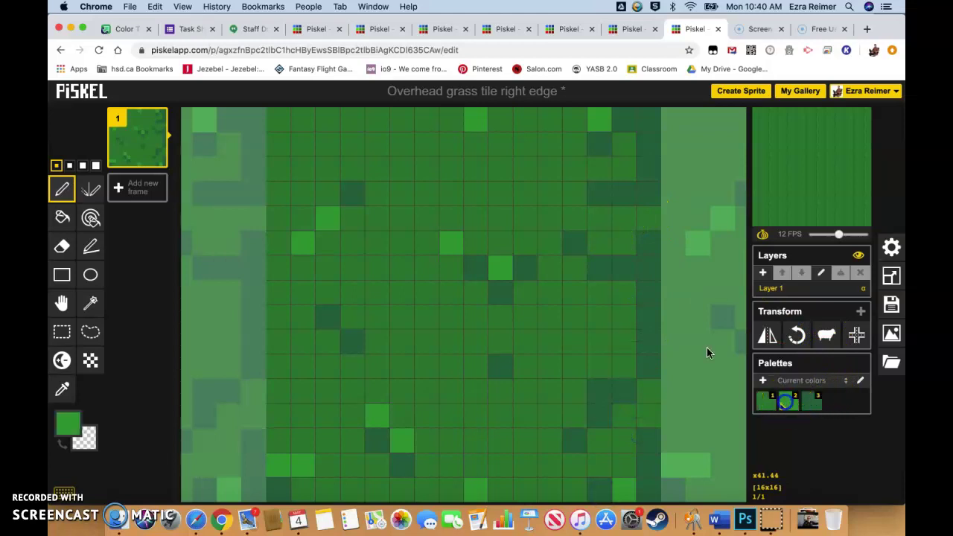
{"action": "left_click", "coordinate": [622, 242]}
{"action": "left_click", "coordinate": [596, 245]}
{"action": "left_click", "coordinate": [622, 169]}
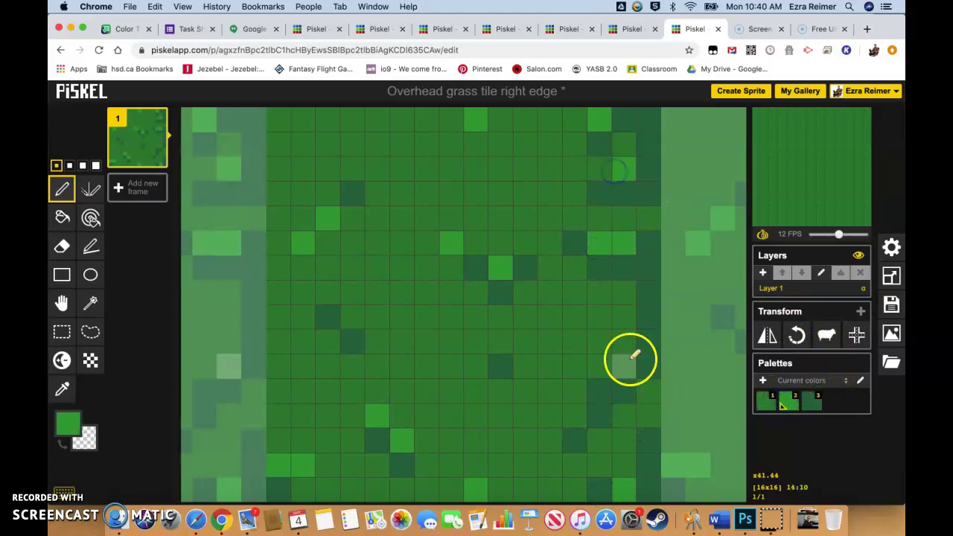
Step: Scatter a few more dark green pixels beside the right border
{"action": "left_click", "coordinate": [758, 408]}
{"action": "left_click", "coordinate": [657, 304]}
{"action": "left_click", "coordinate": [814, 396]}
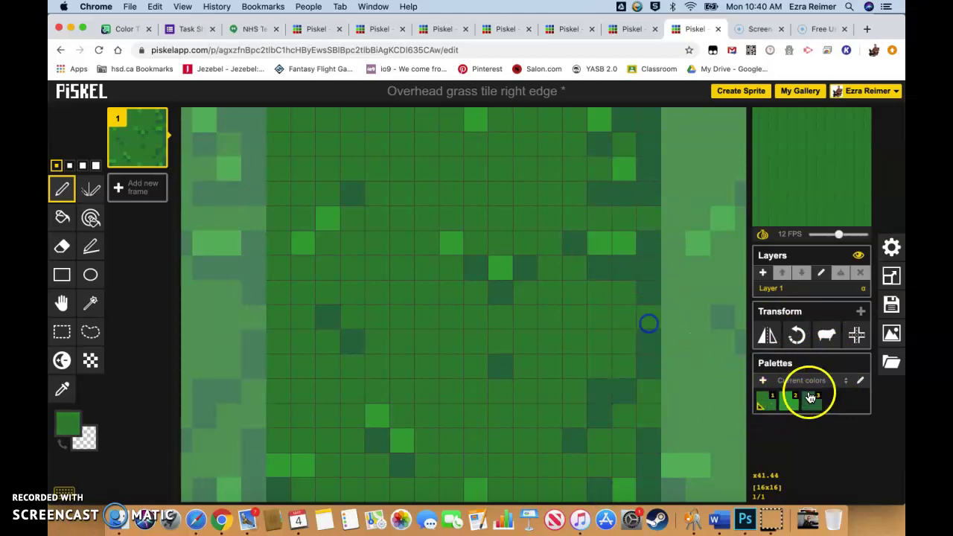
{"action": "left_click", "coordinate": [620, 319]}
{"action": "left_click", "coordinate": [559, 339]}
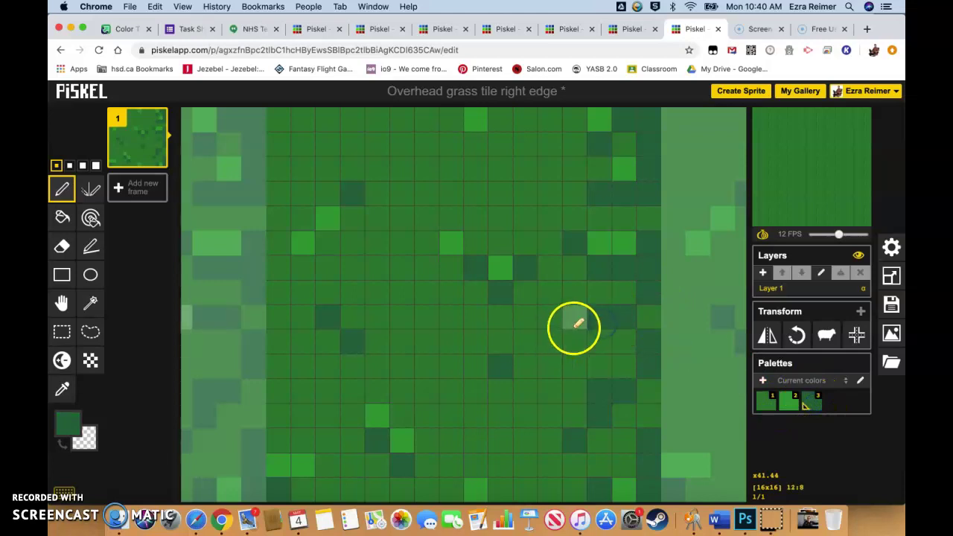
{"action": "left_click", "coordinate": [574, 336]}
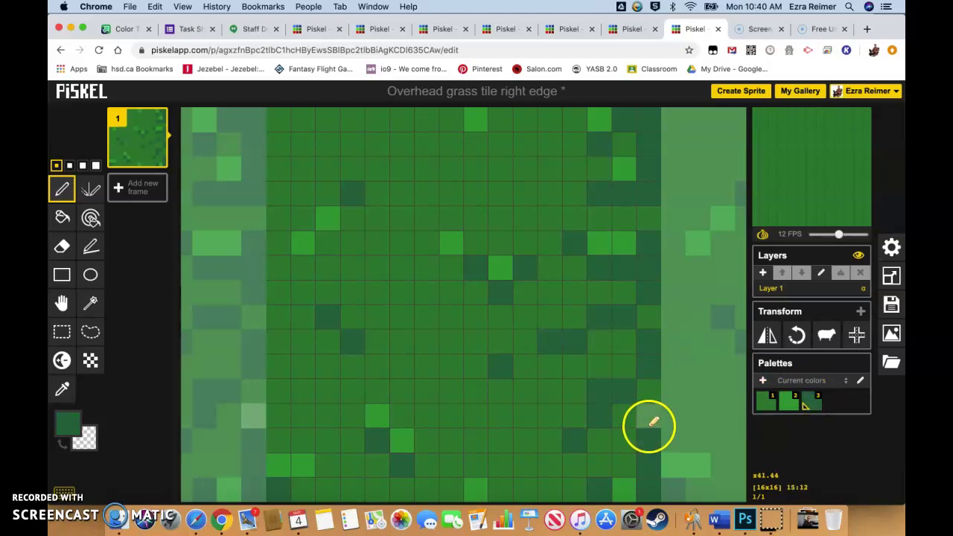
Step: Add one dark green pixel near the tile's top, then save the right-edge tile to the gallery
{"action": "scroll", "coordinate": [543, 322], "scroll_direction": "down", "scroll_amount": 4}
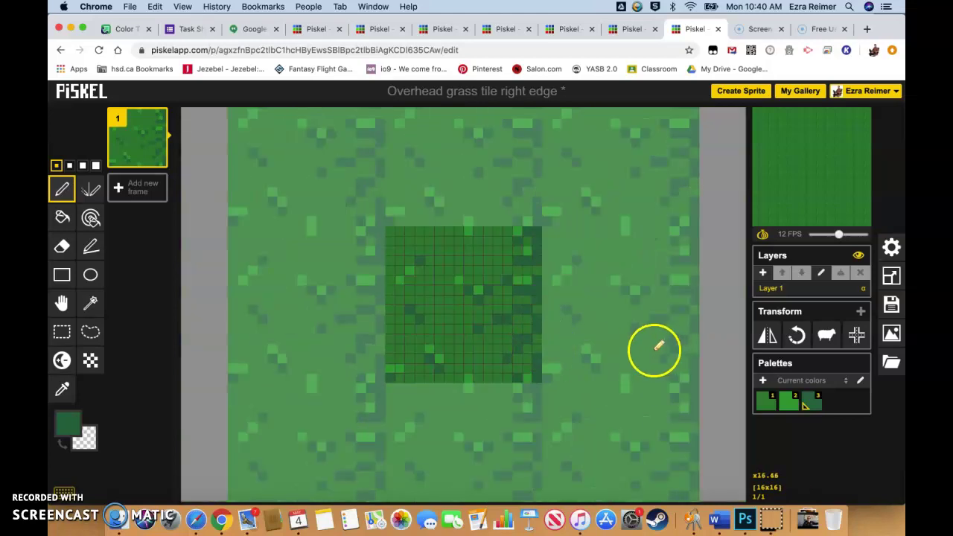
{"action": "left_click", "coordinate": [507, 239]}
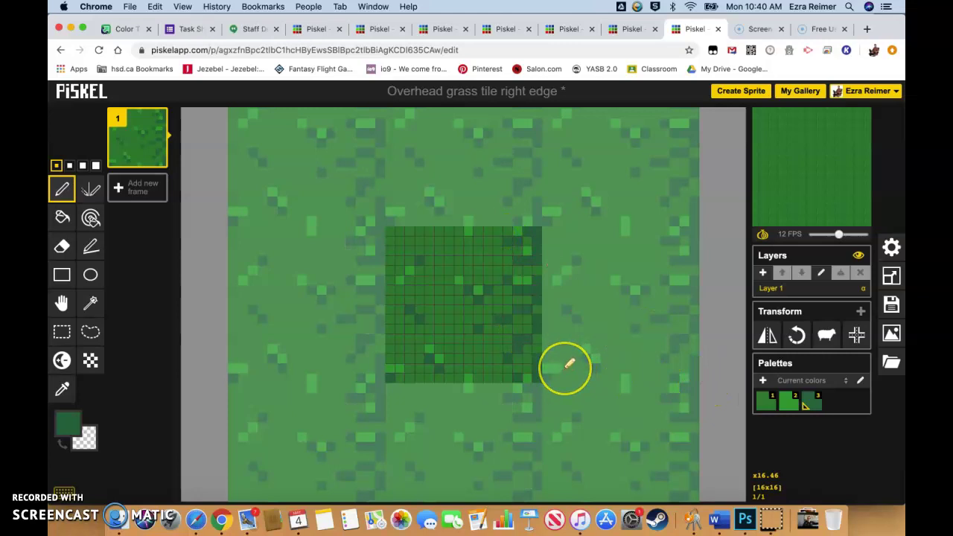
{"action": "scroll", "coordinate": [558, 356], "scroll_direction": "up", "scroll_amount": 3}
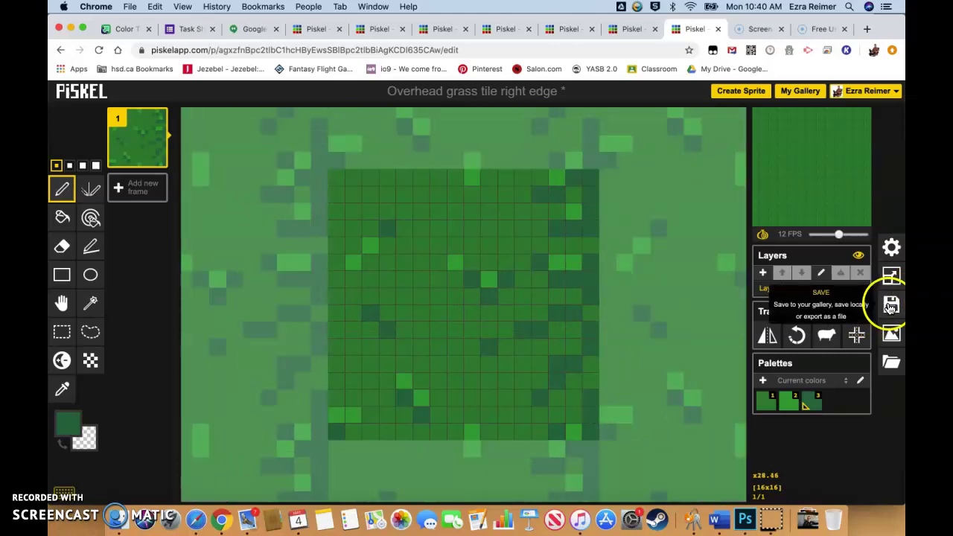
{"action": "left_click", "coordinate": [891, 303]}
{"action": "left_click", "coordinate": [781, 281]}
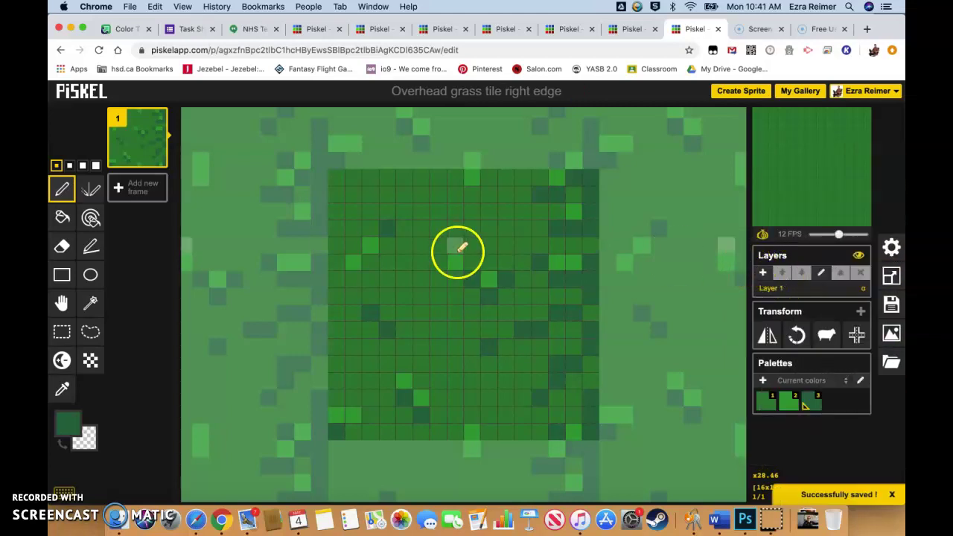
{"action": "left_click", "coordinate": [366, 238]}
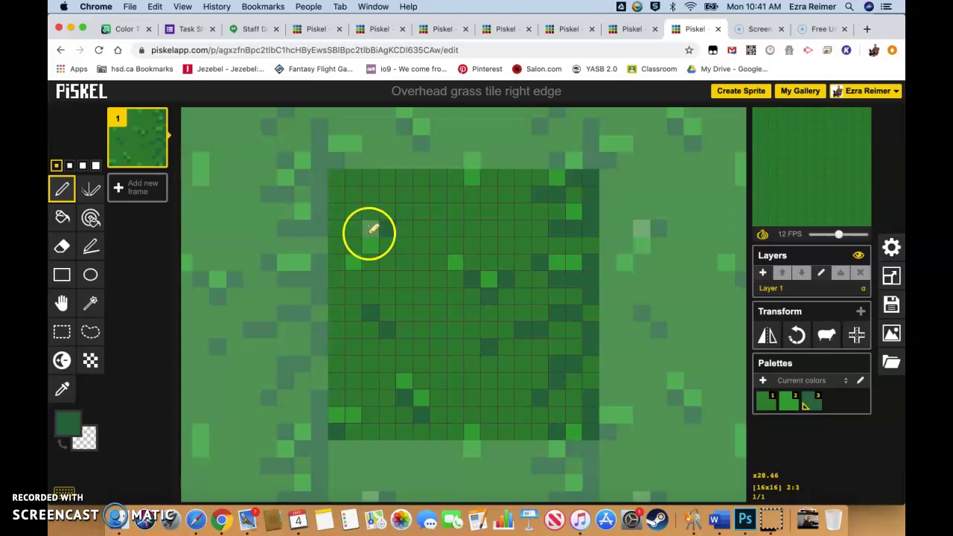
{"action": "left_click", "coordinate": [387, 227]}
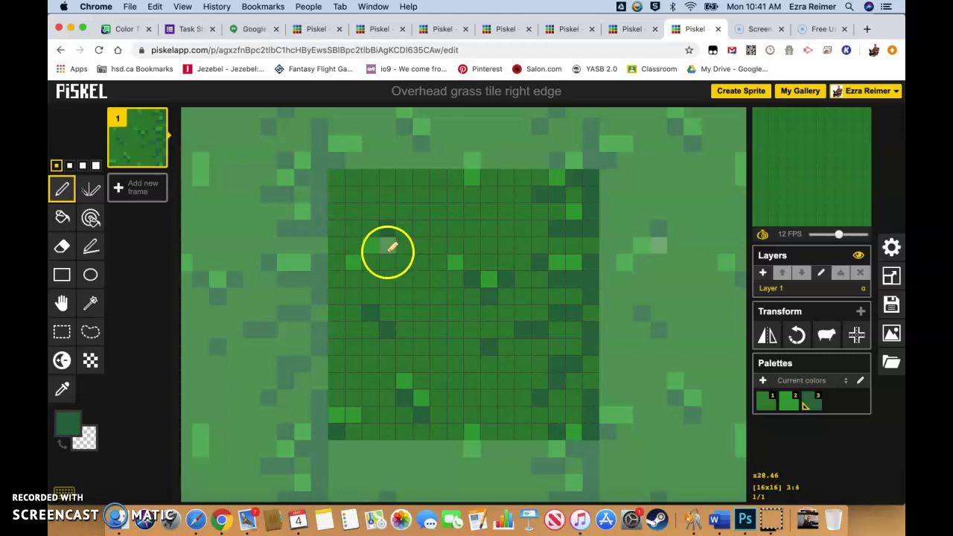